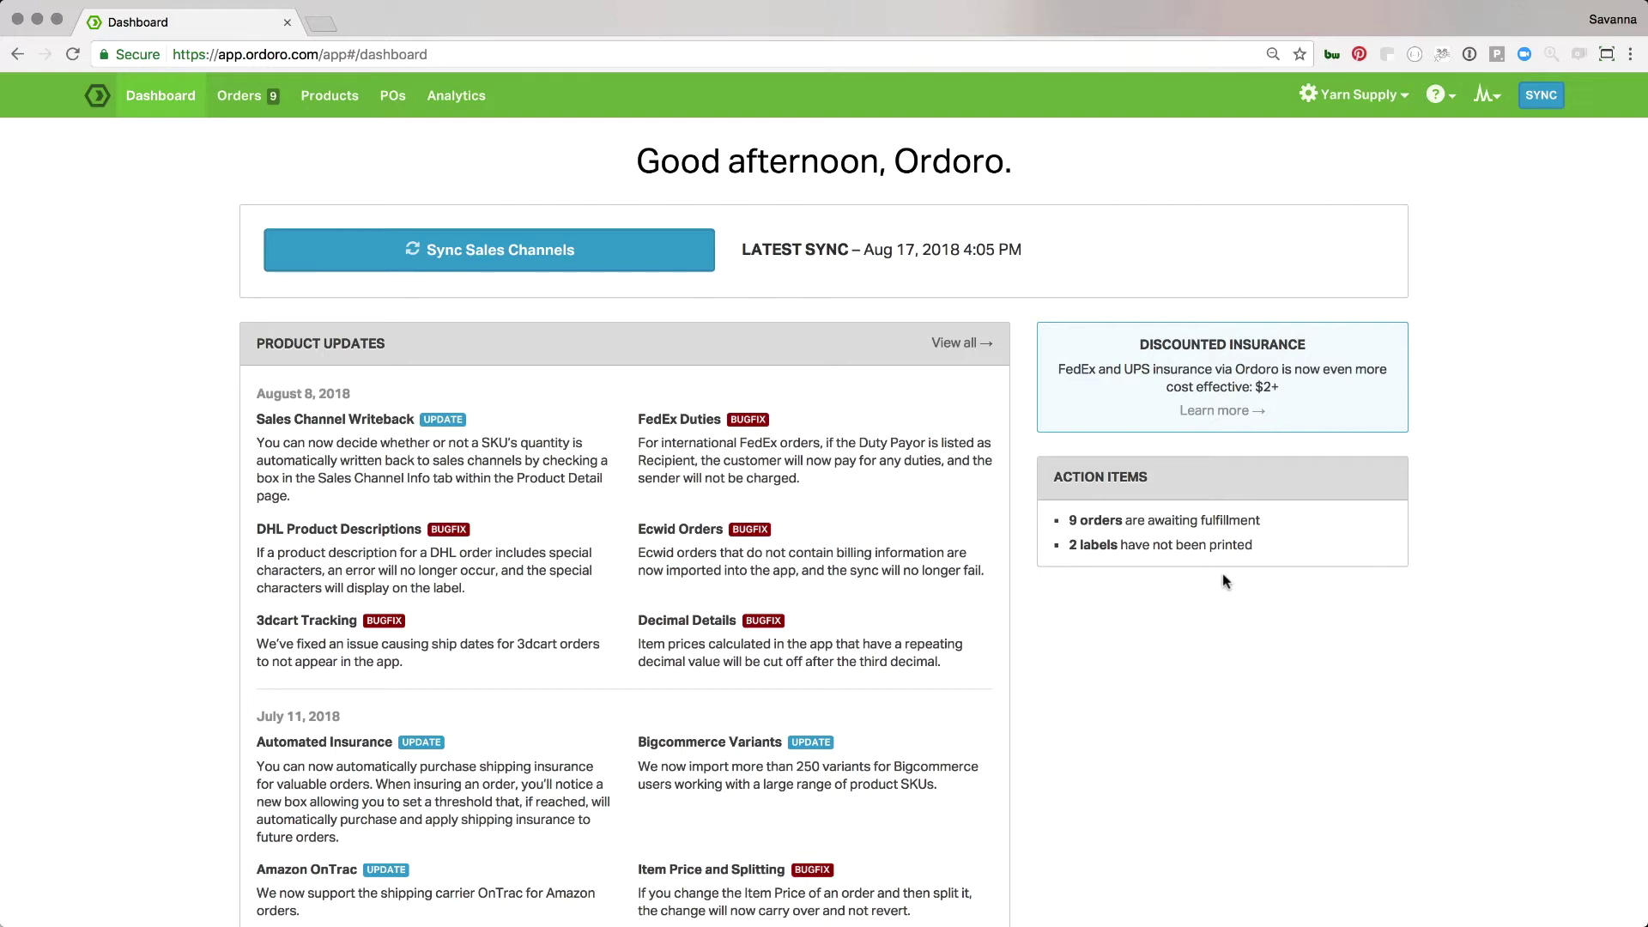
Check the Suppliers settings page, then return to the Products list.
left_click(345, 98)
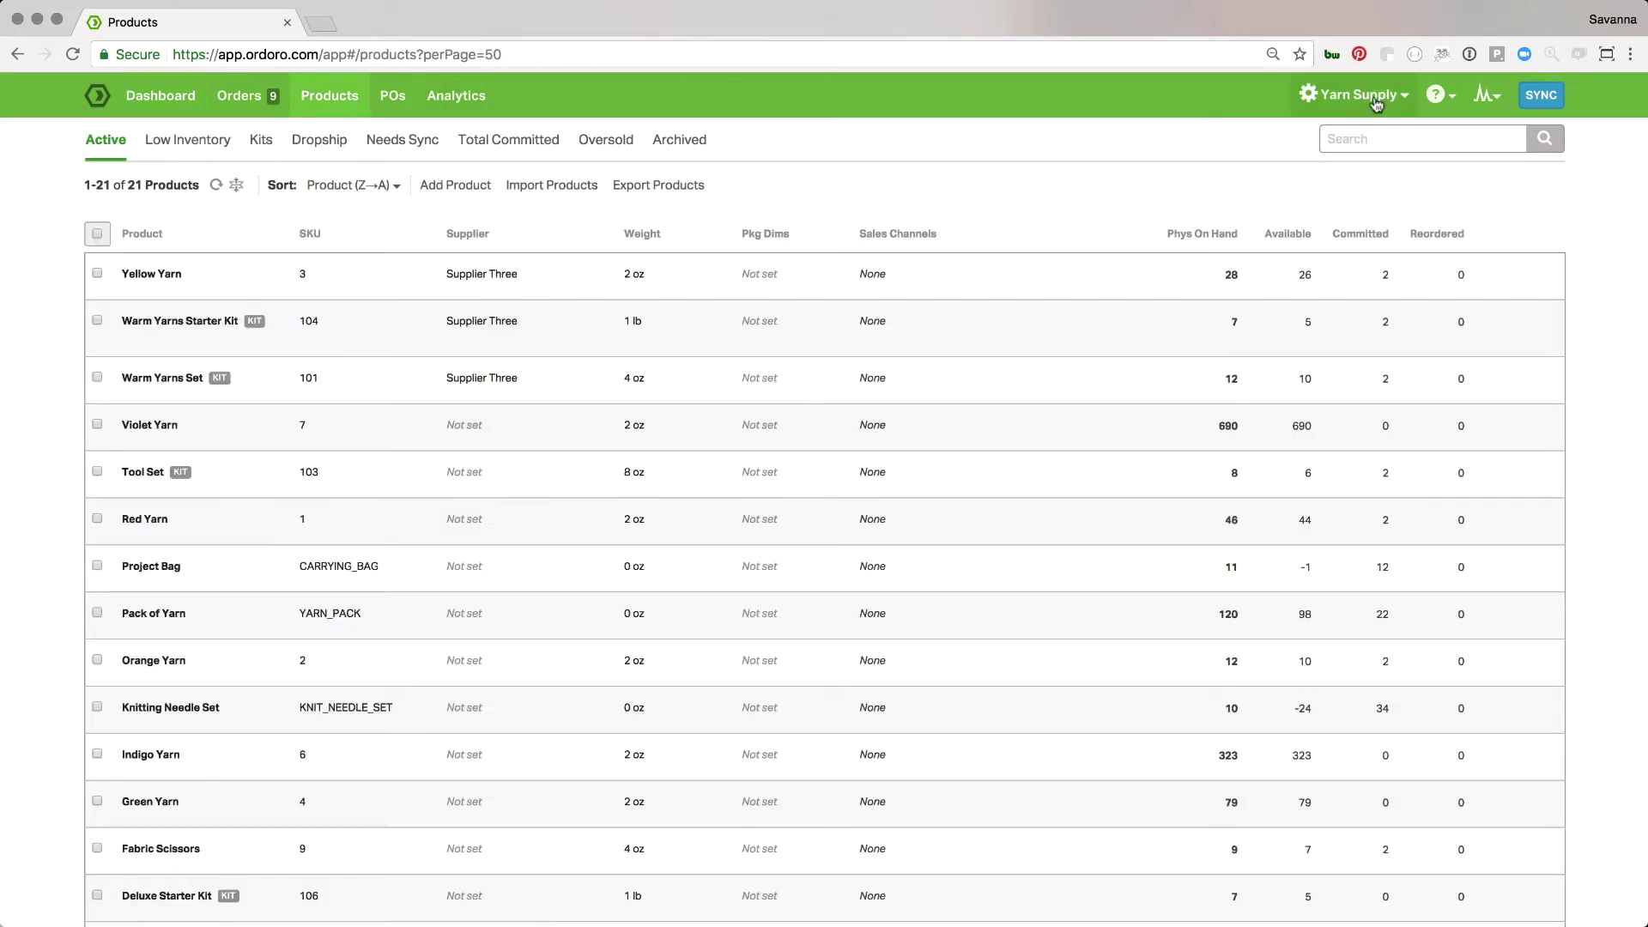
left_click(1379, 100)
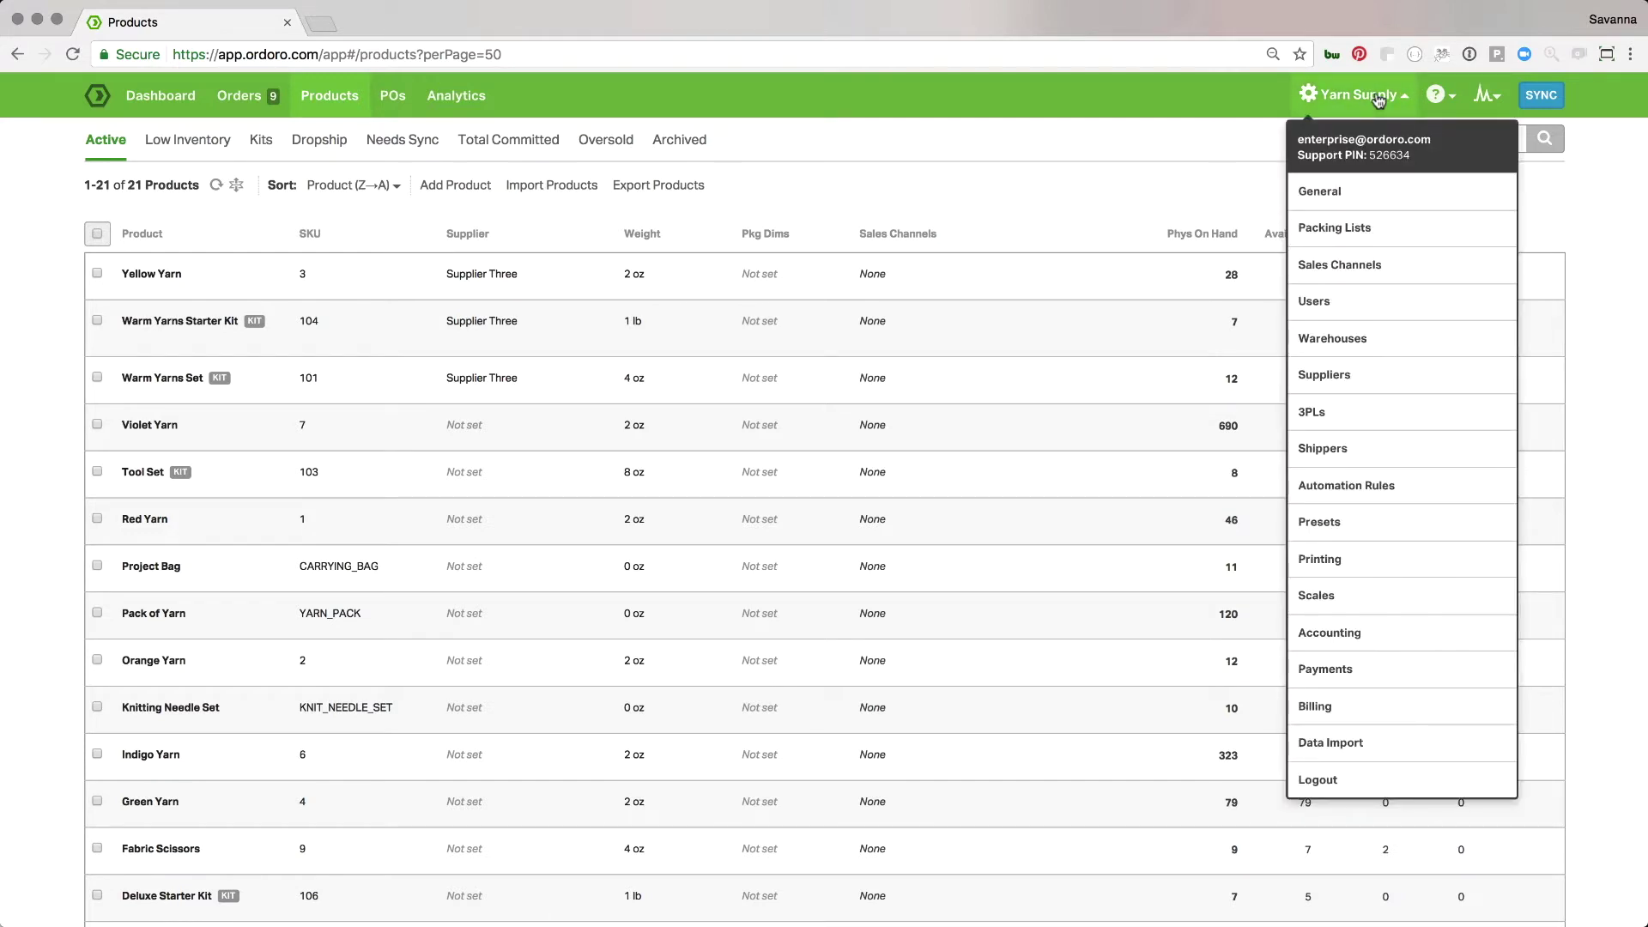
left_click(1344, 377)
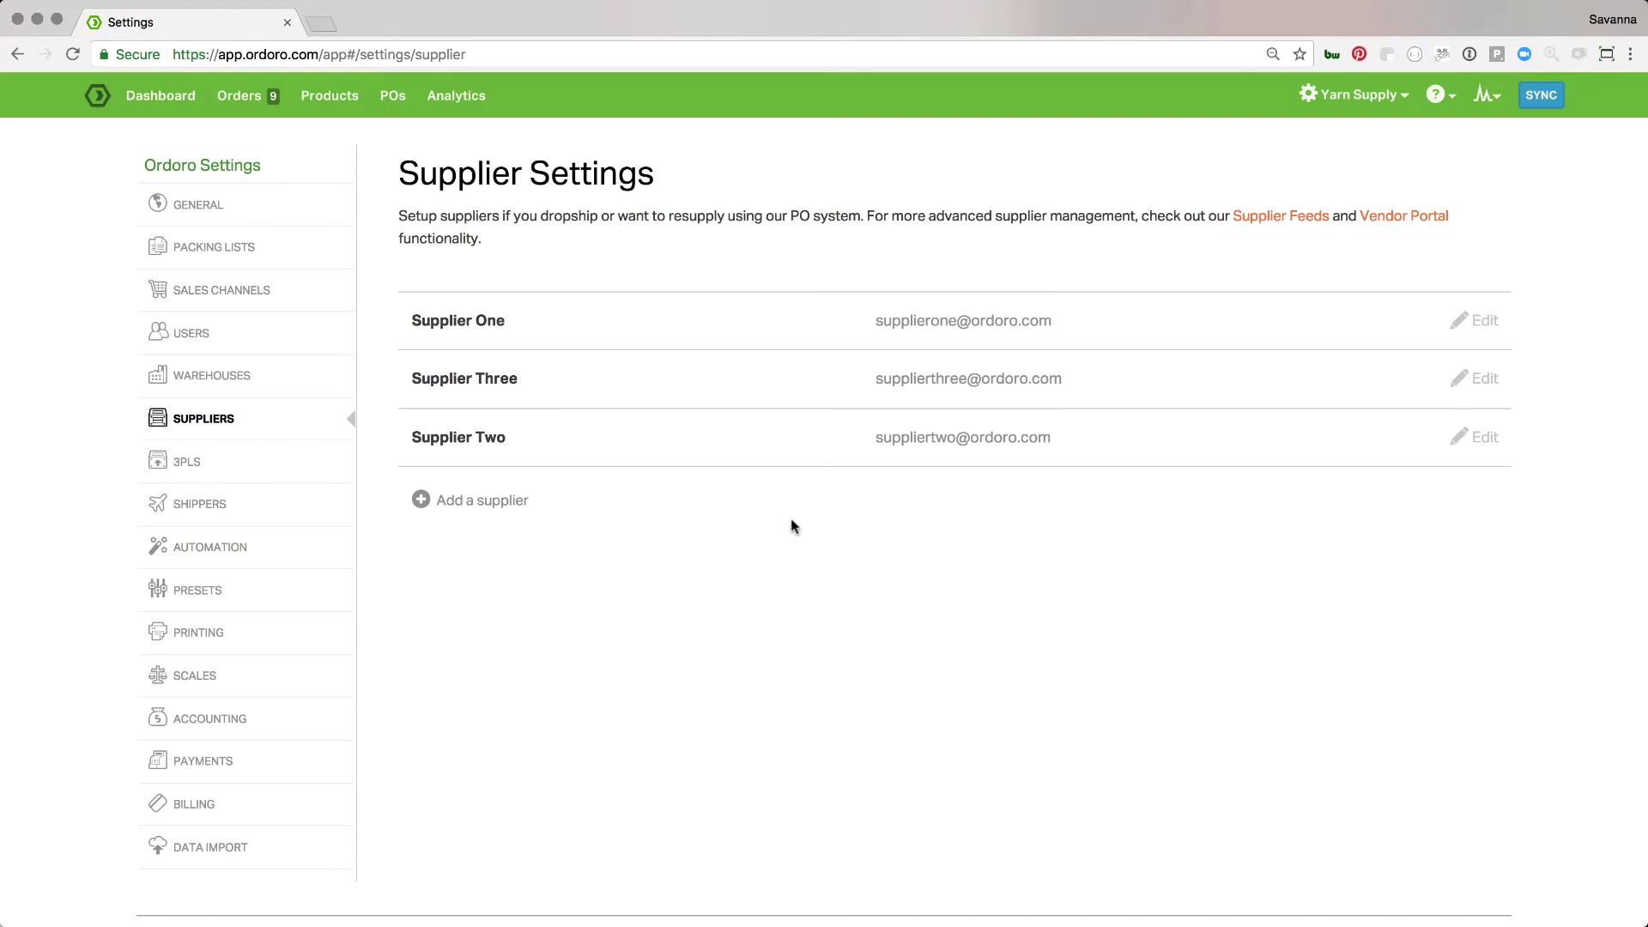
left_click(344, 101)
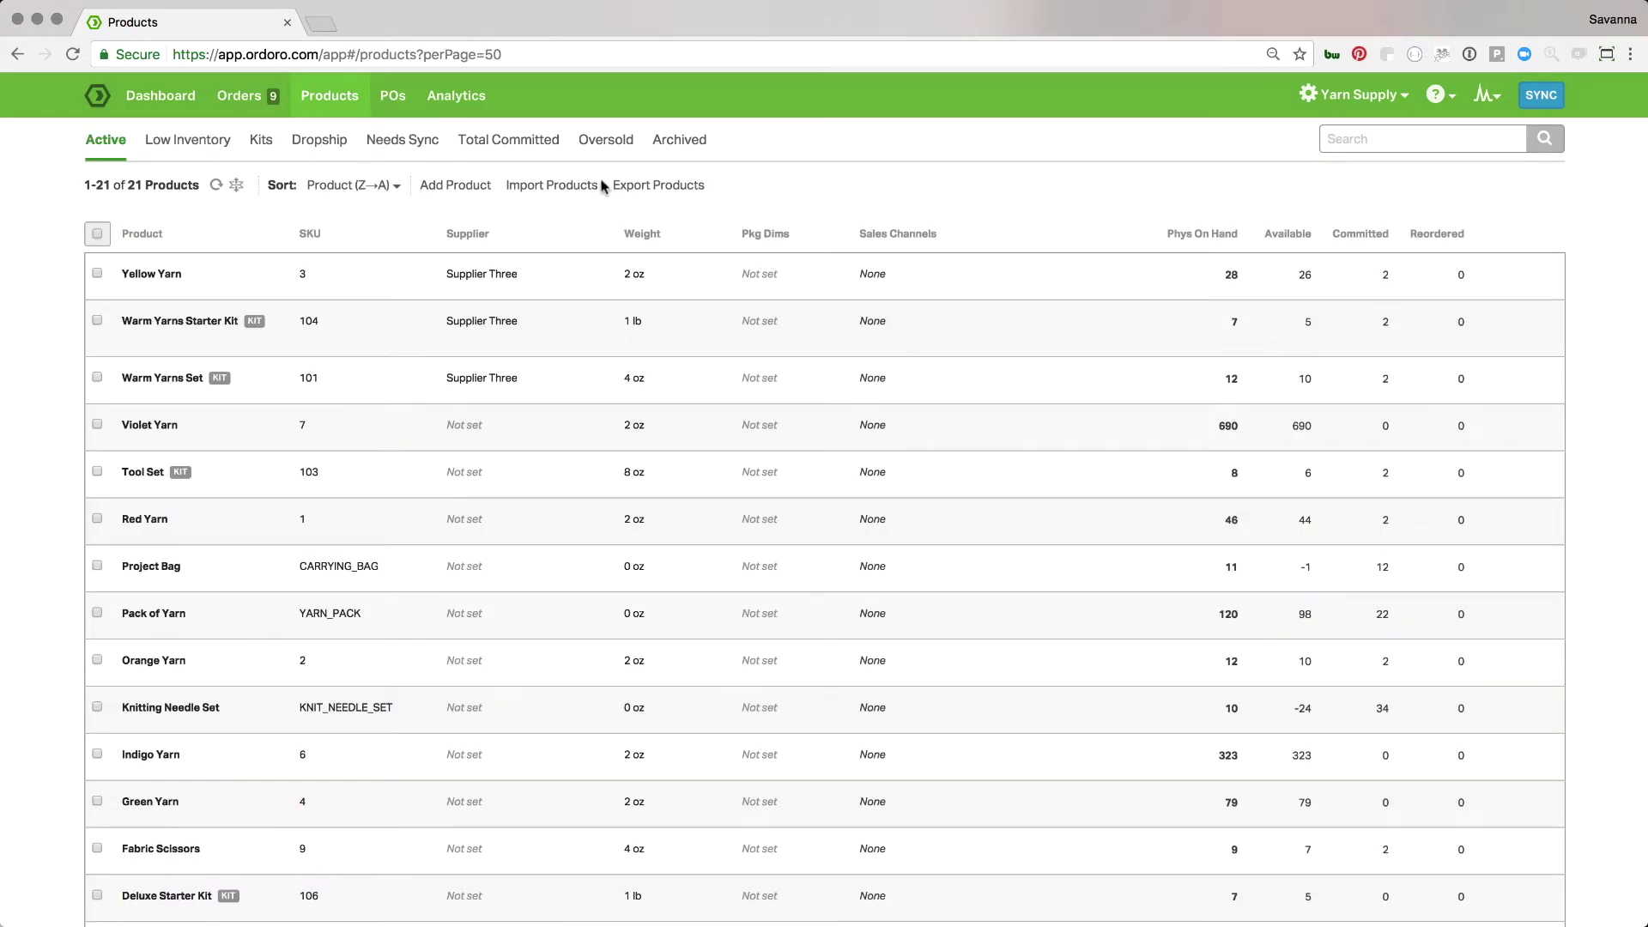
Open Set Supplier/Dropshipper for Yellow Yarn, cancel creating a new supplier, and deselect it.
left_click(97, 273)
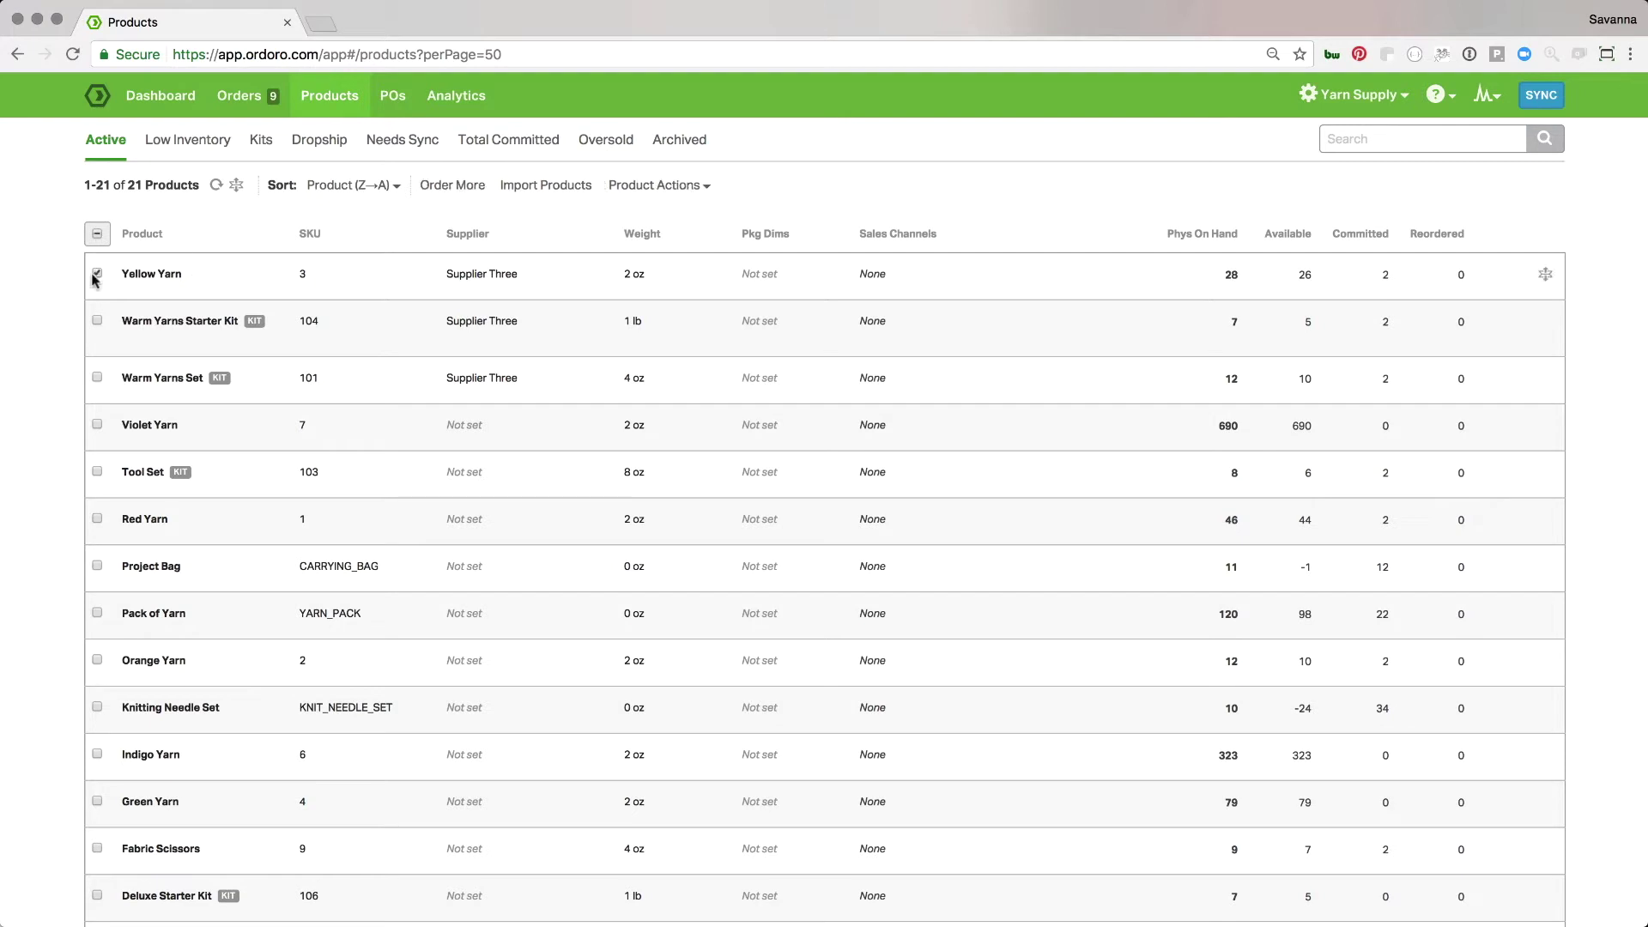
left_click(683, 187)
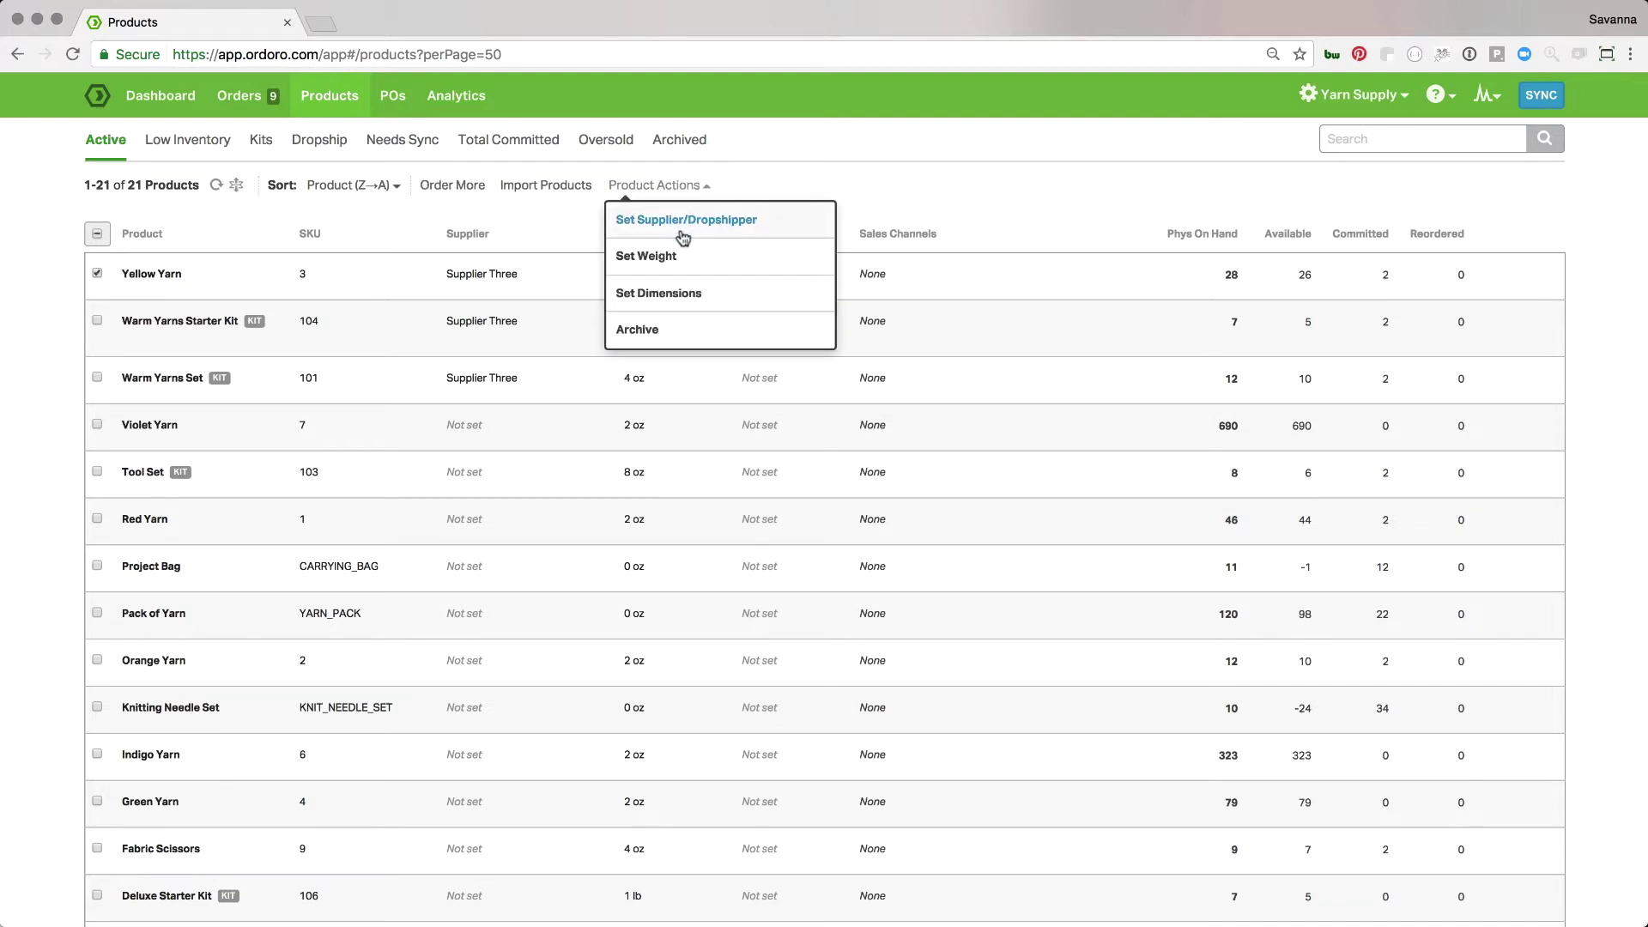
left_click(673, 216)
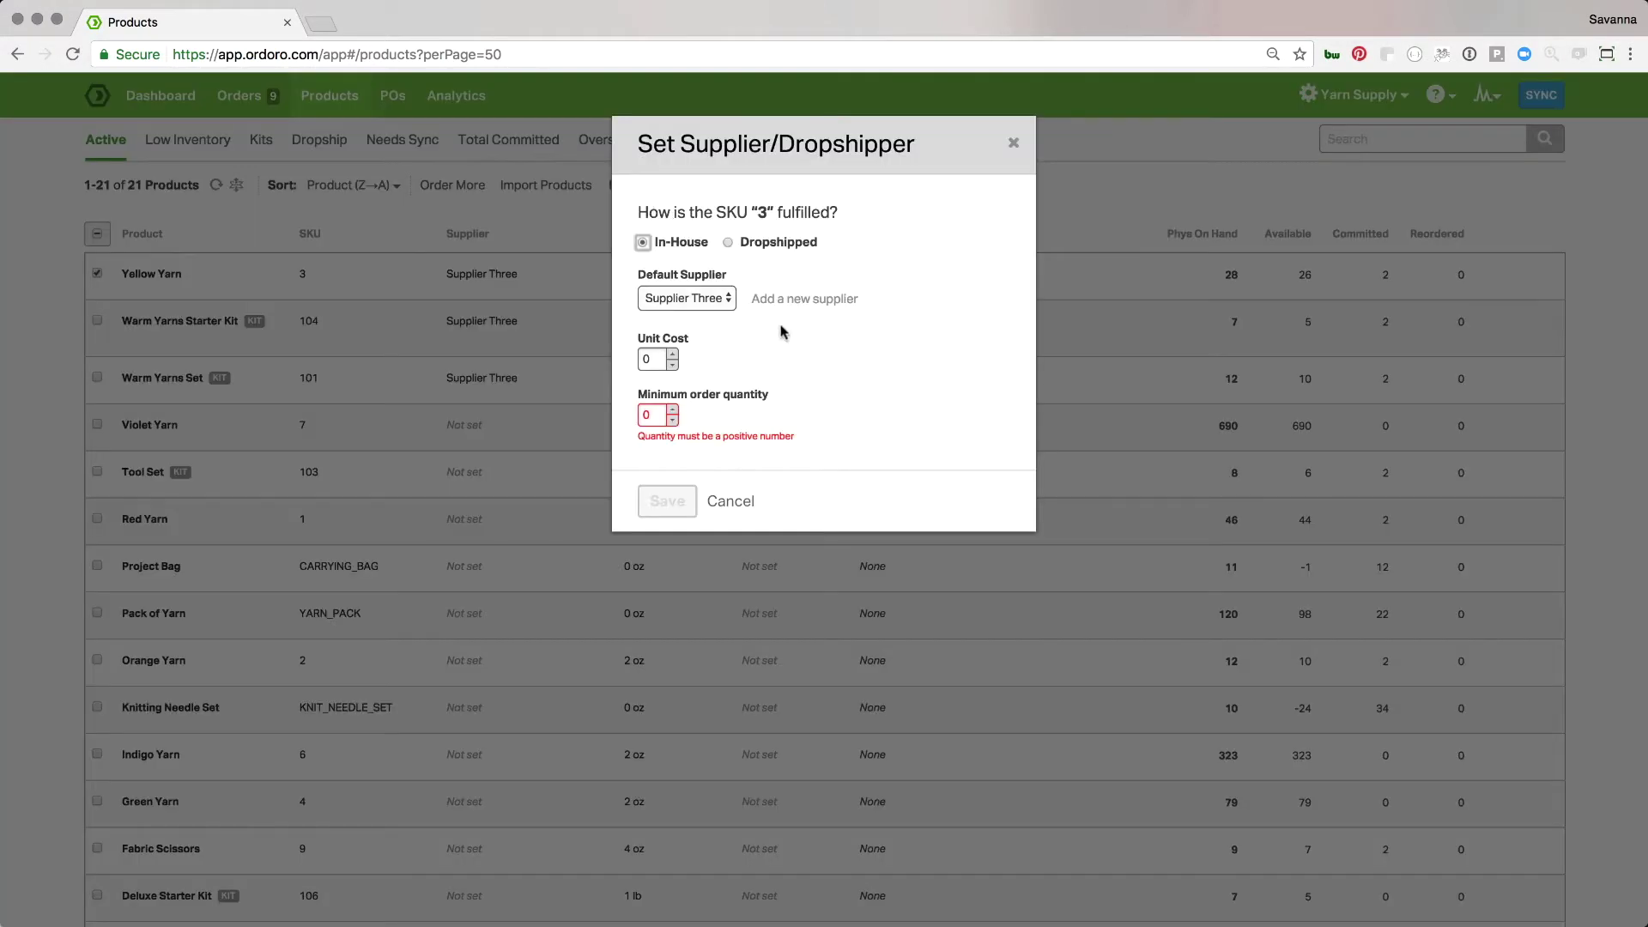
left_click(792, 300)
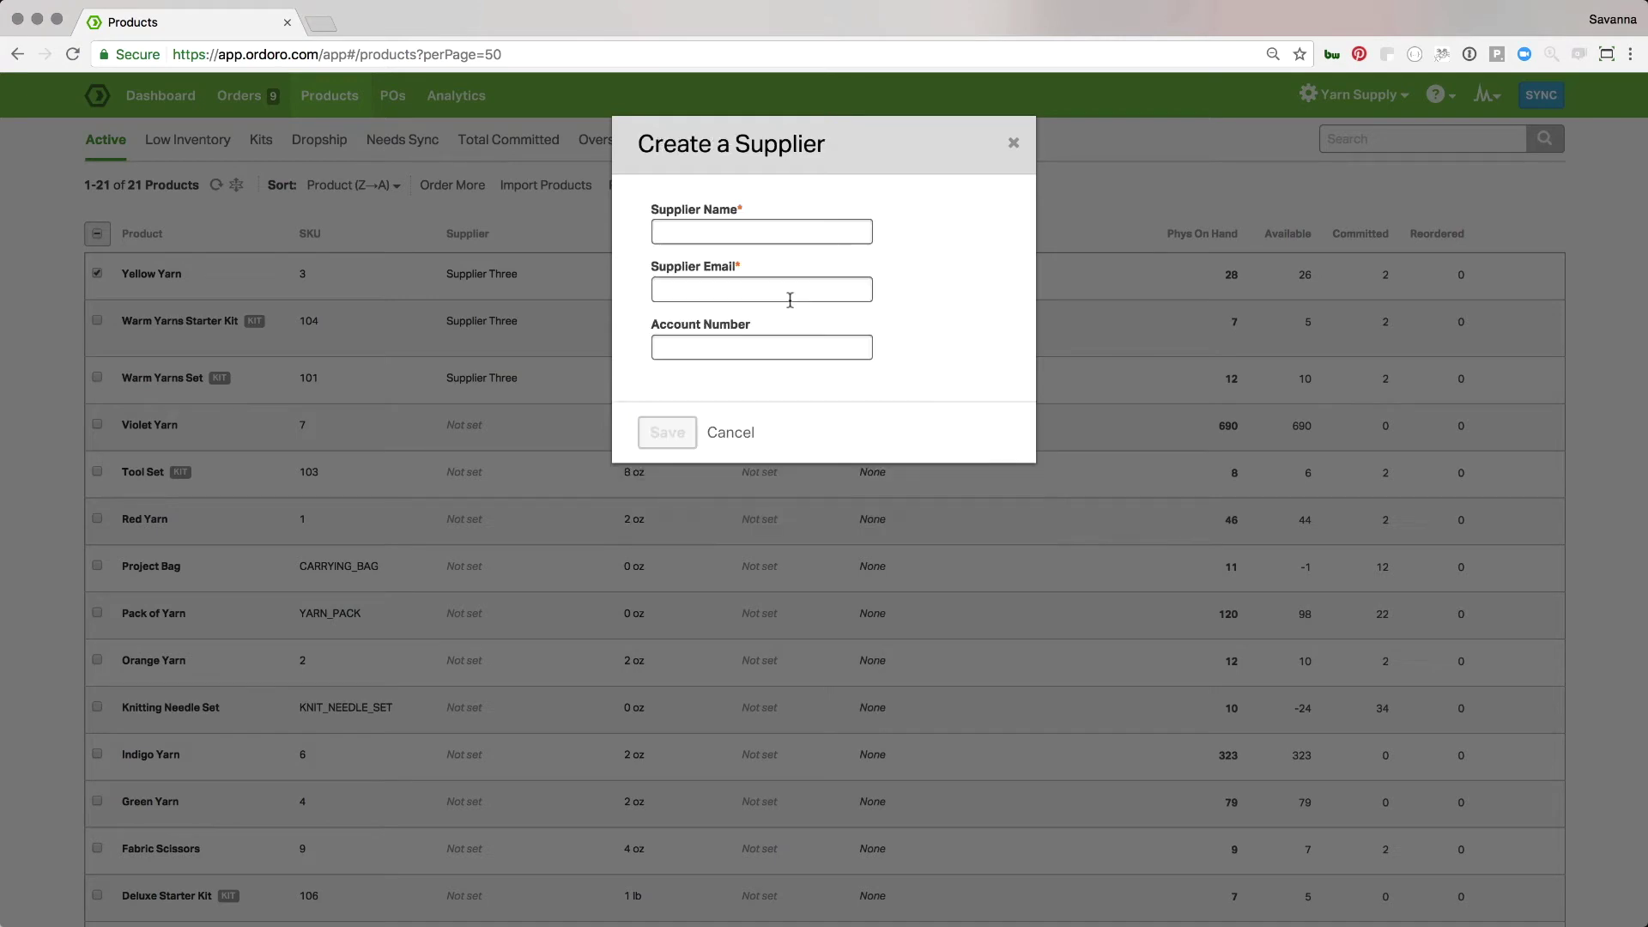
left_click(731, 434)
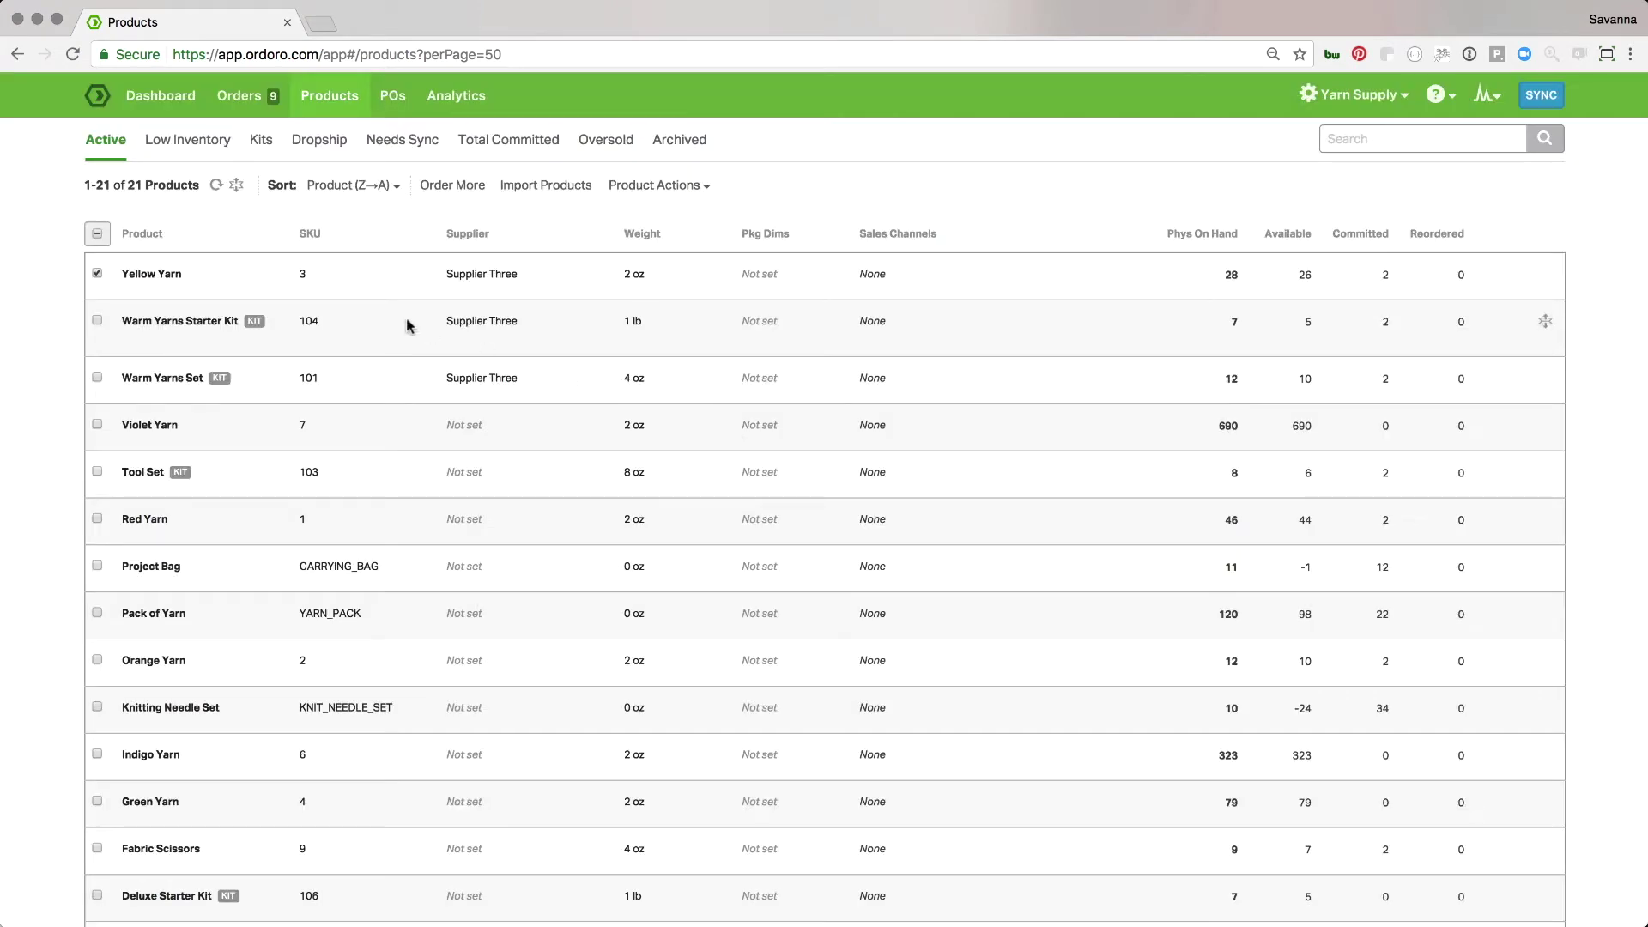
left_click(97, 273)
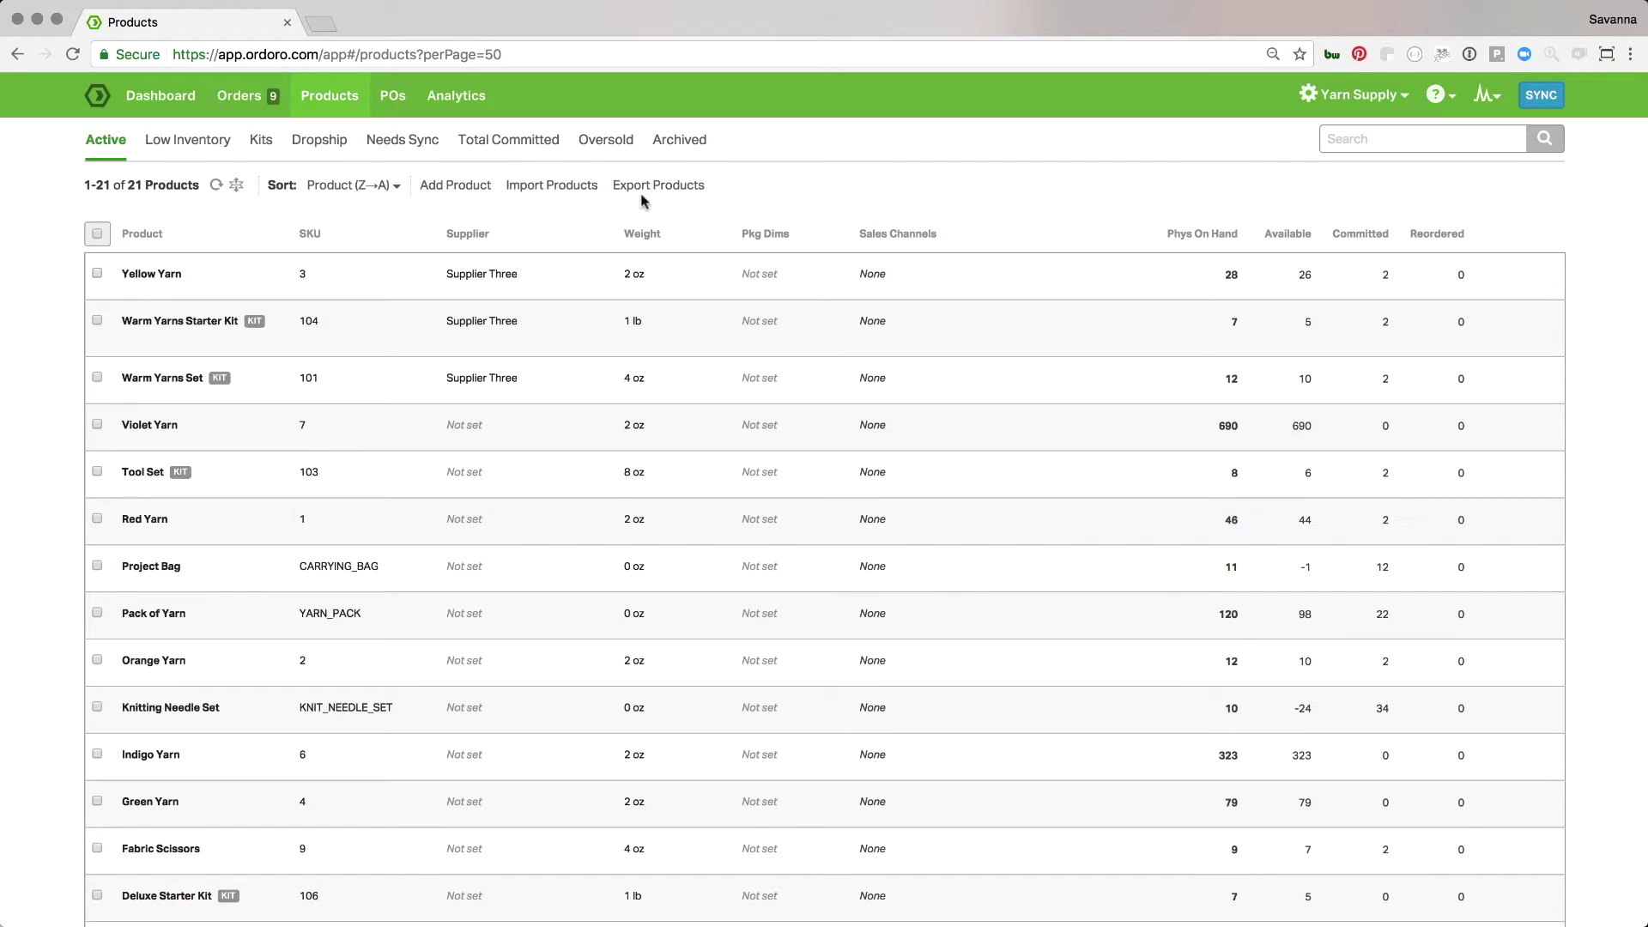
Open the Yellow Yarn product details page from its name link.
left_click(153, 275)
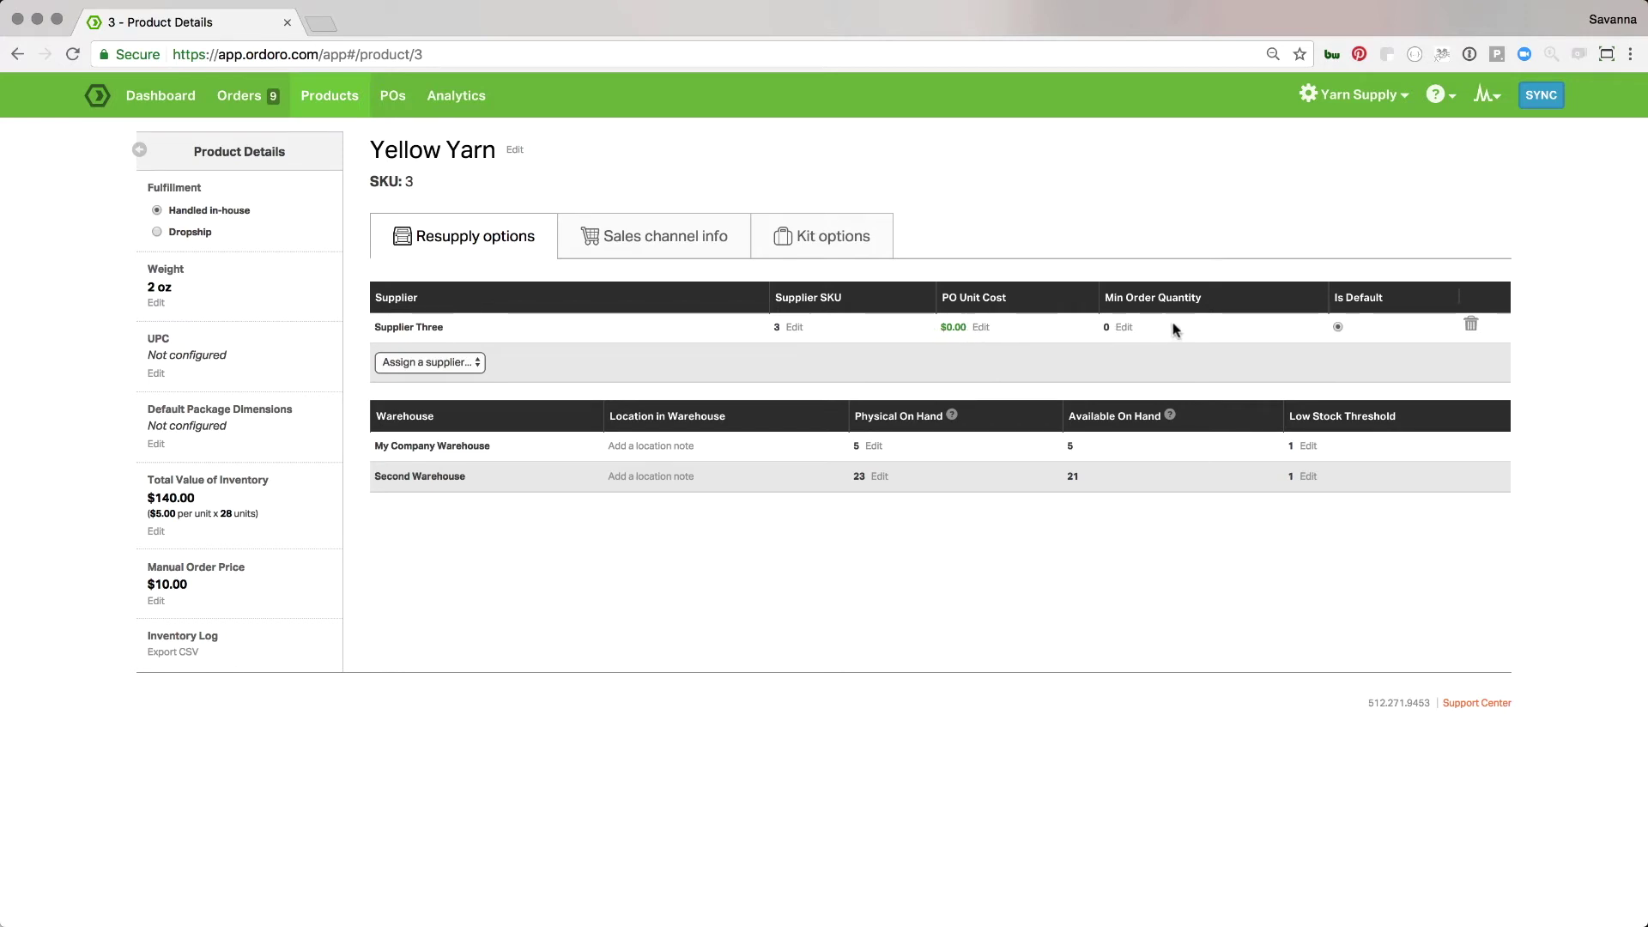
Save a $2.50 PO unit cost and a minimum order of 10 for Supplier Three.
left_click(980, 329)
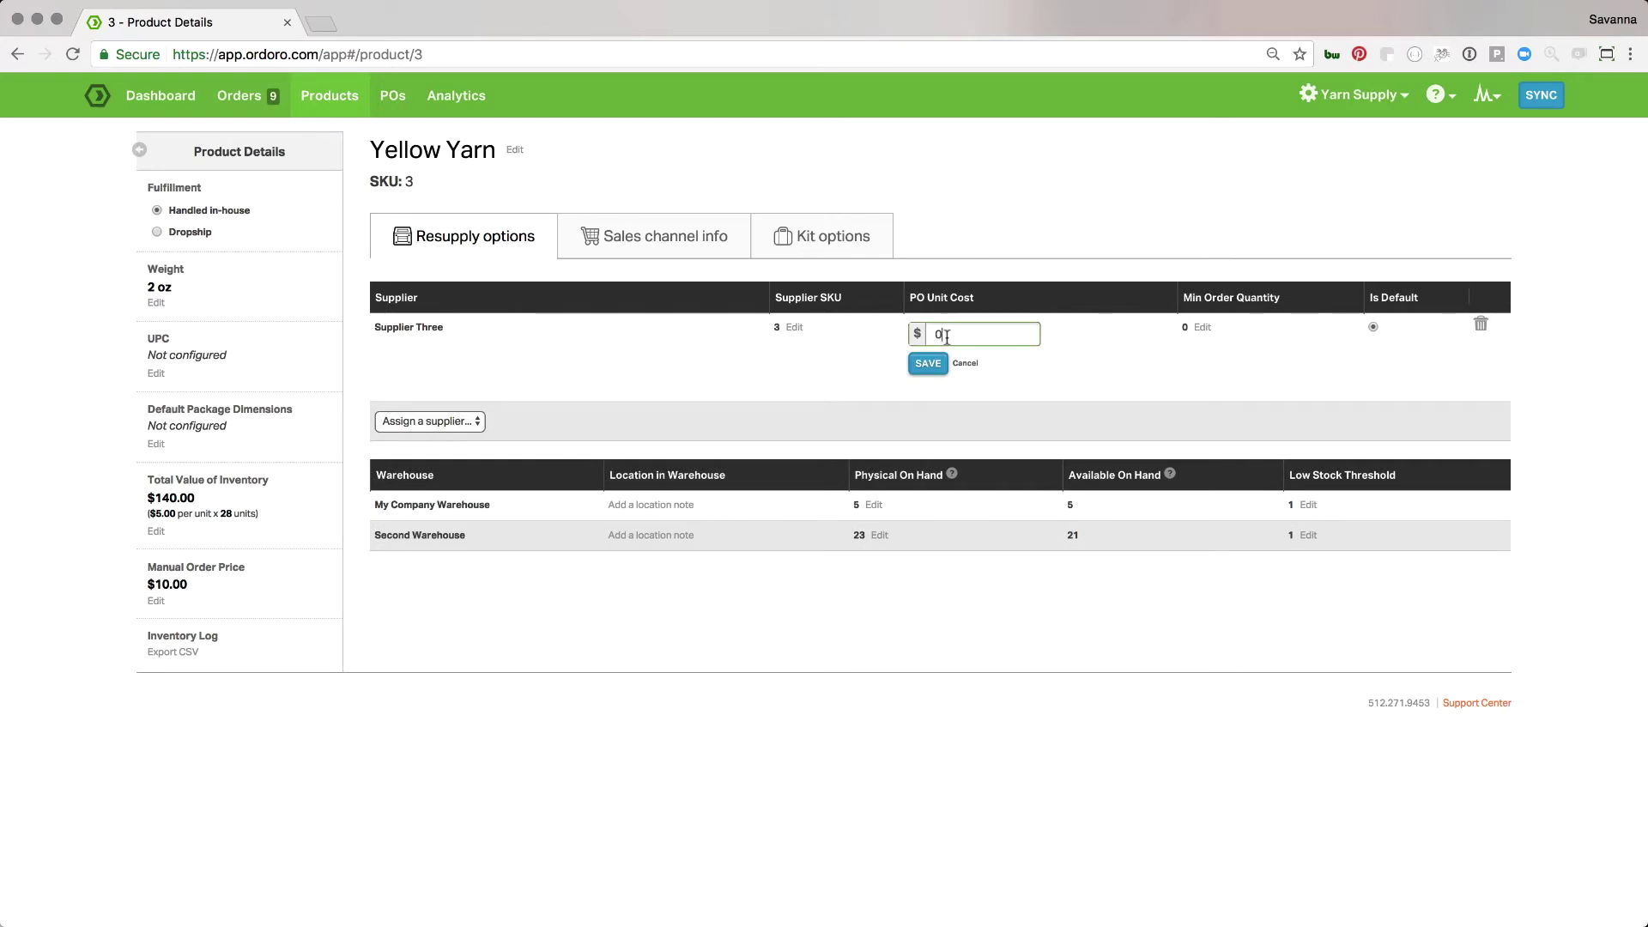
type("2.50")
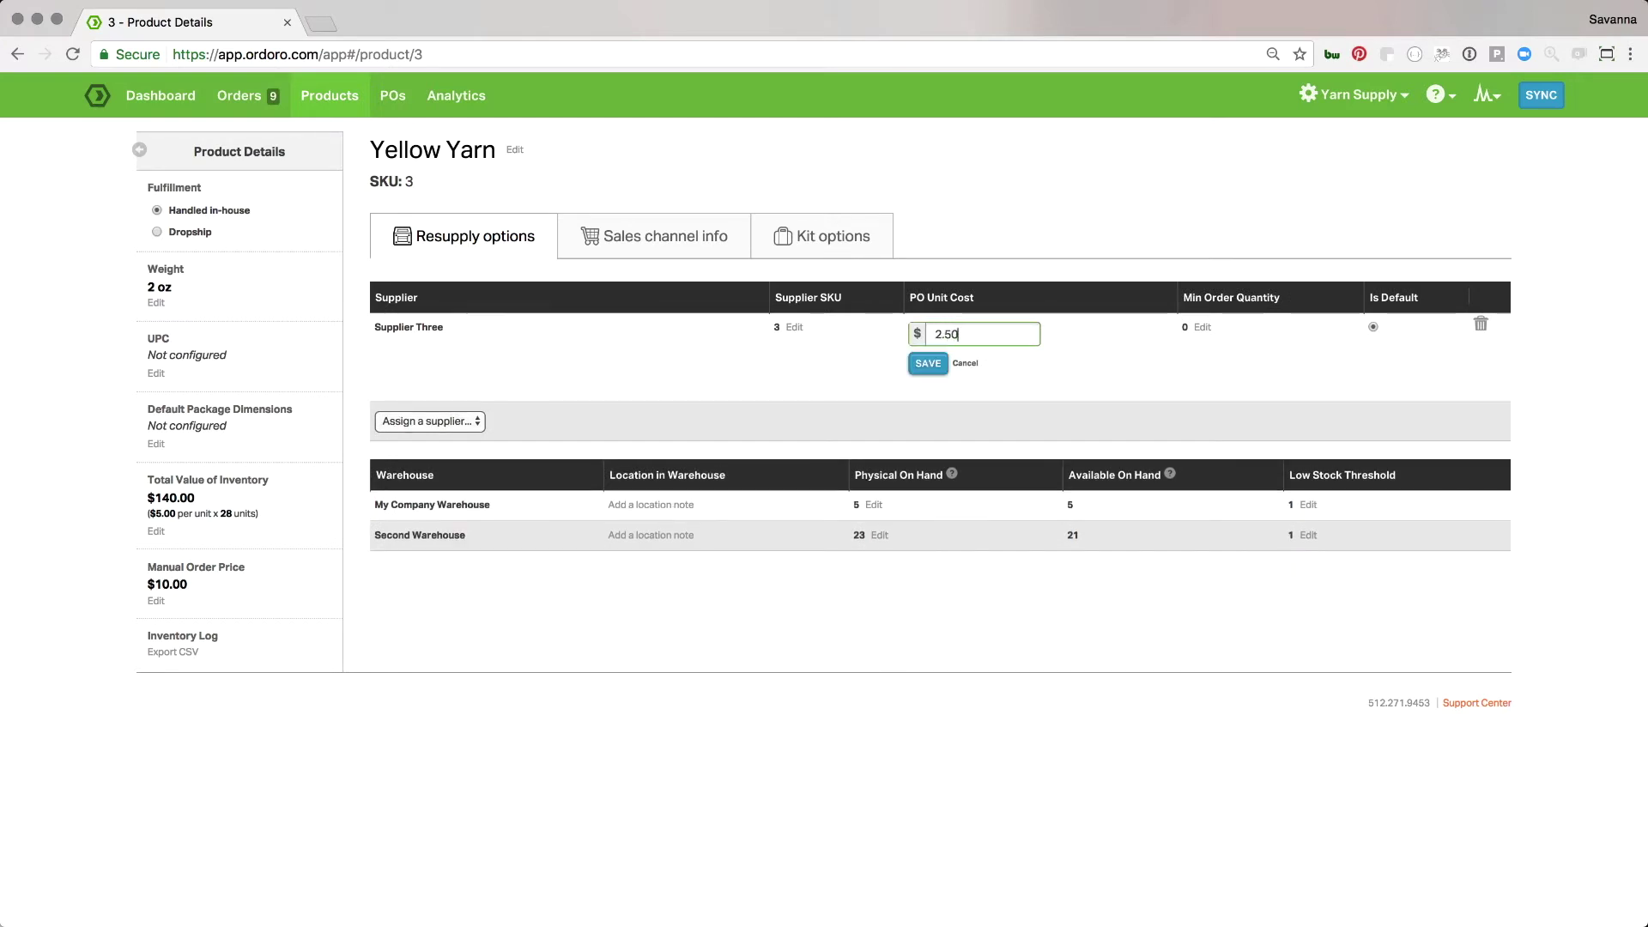
left_click(944, 364)
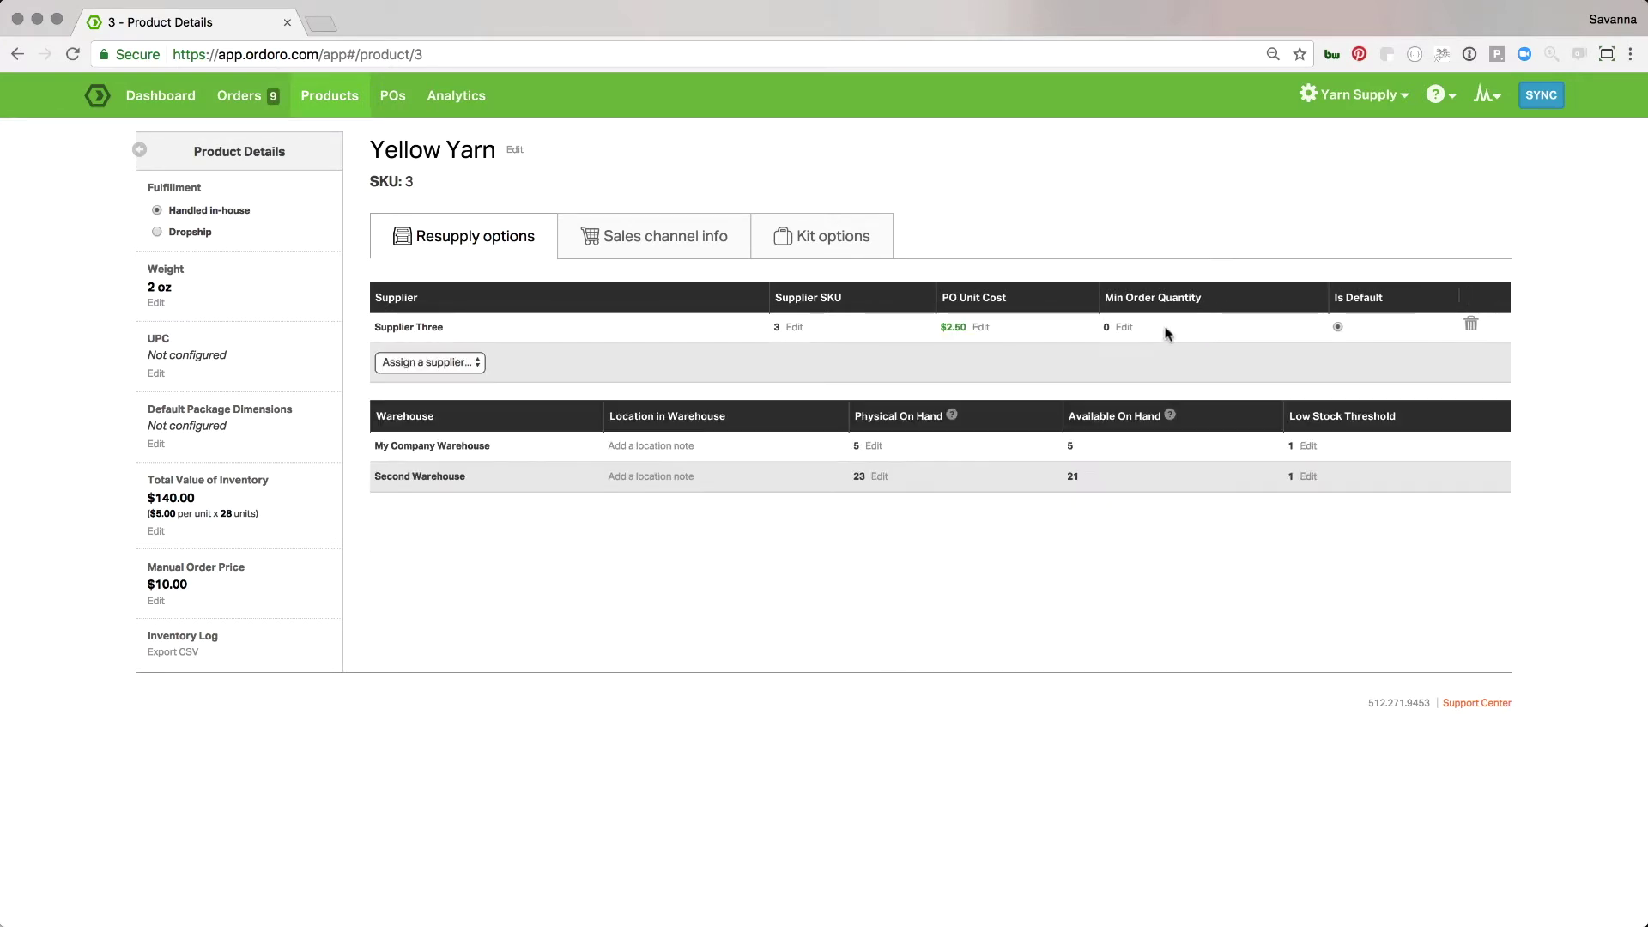
left_click(1124, 328)
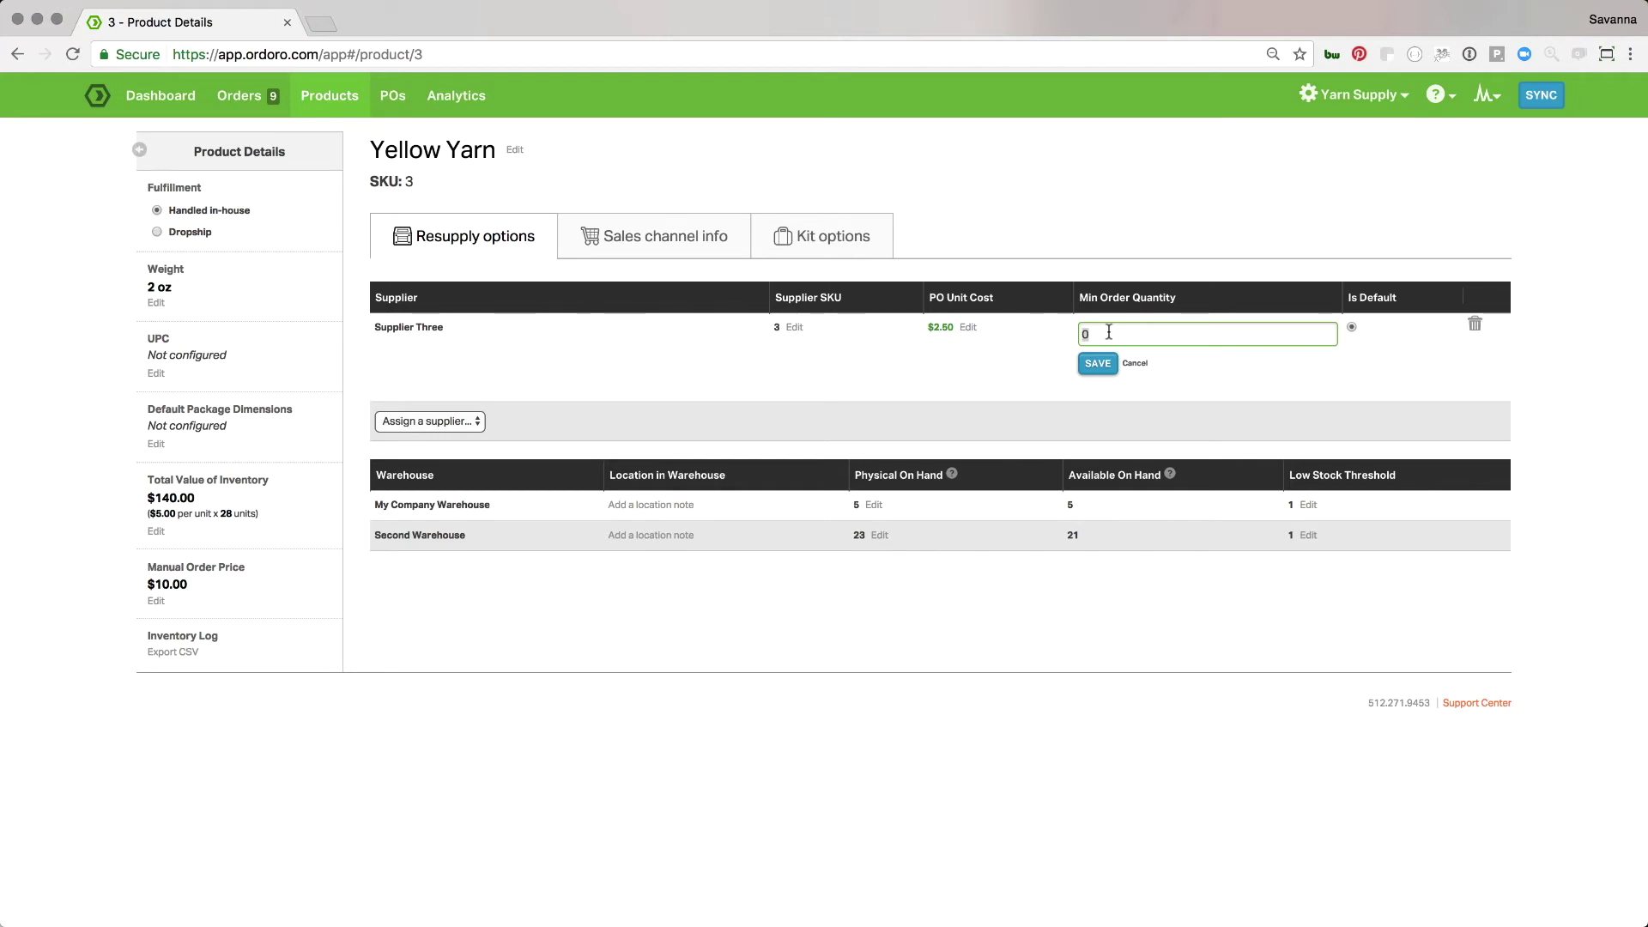
type("10")
left_click(1096, 366)
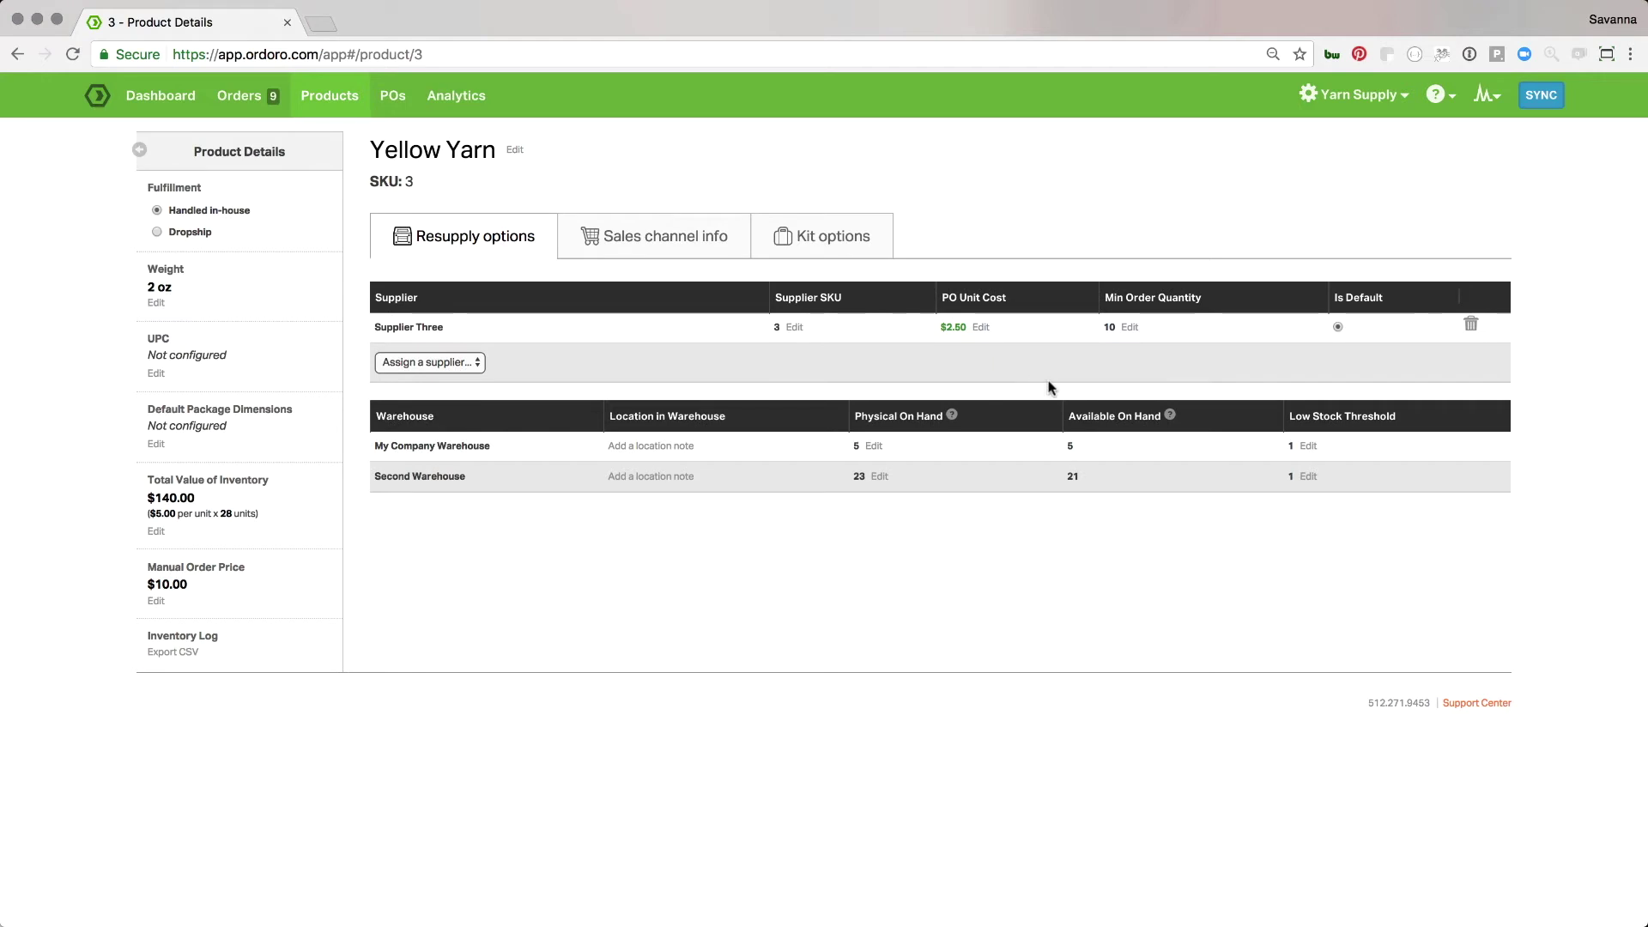
Change Supplier Three's supplier SKU for Yellow Yarn from 3 to 3_supplier.
left_click(794, 327)
left_click(791, 335)
type("_sup")
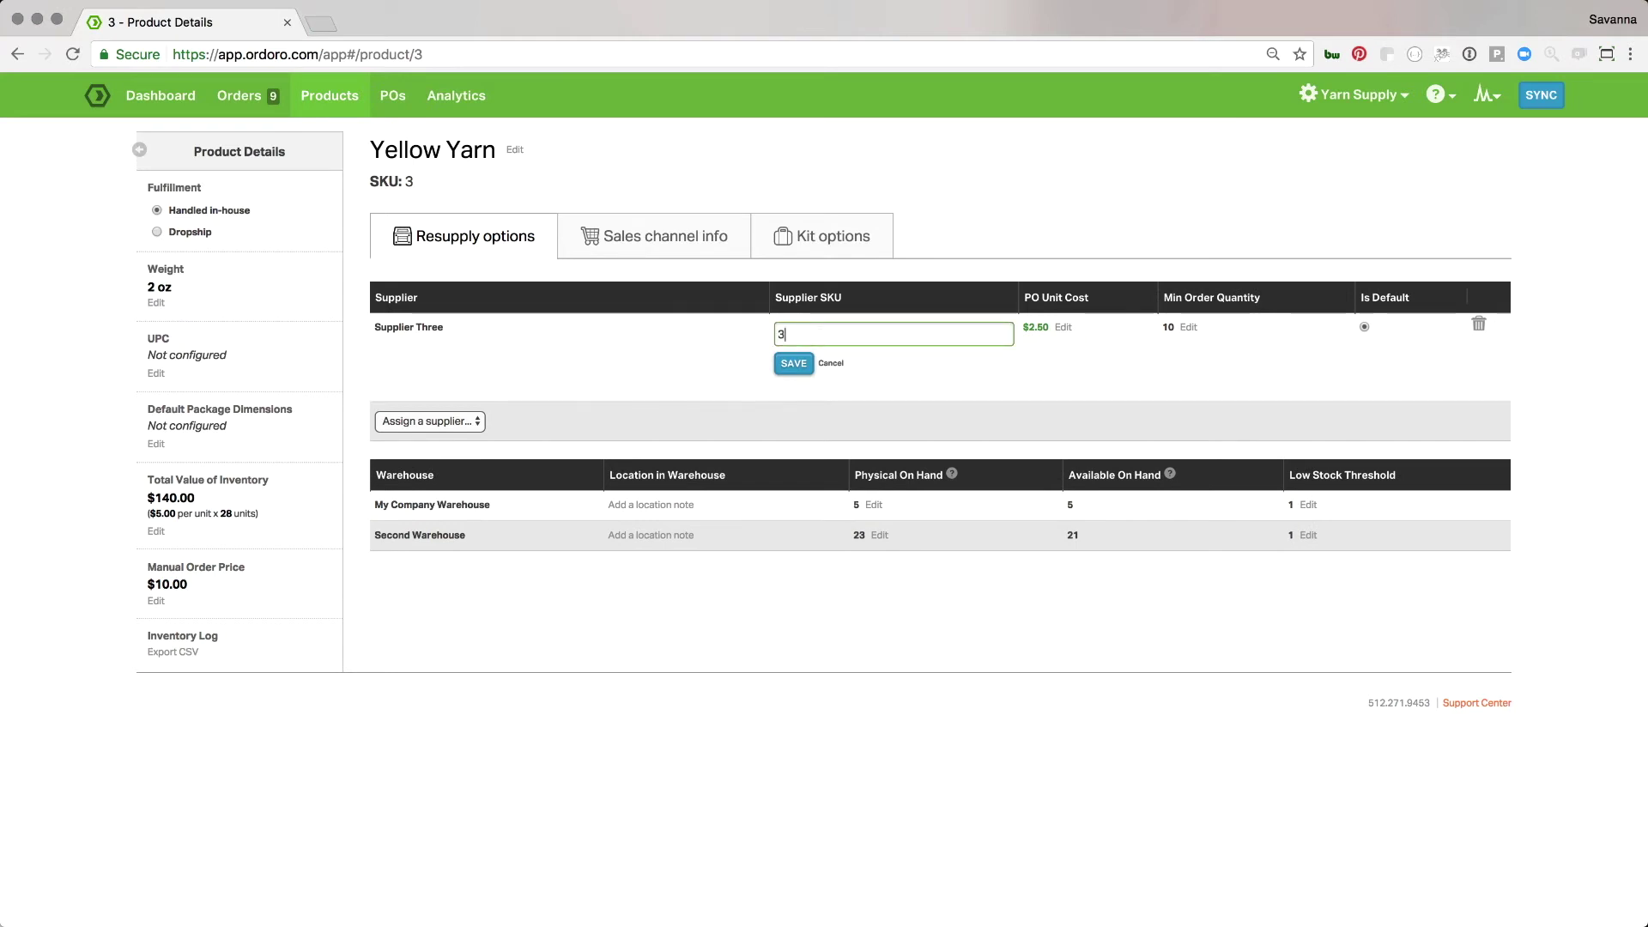
type("plier")
left_click(797, 364)
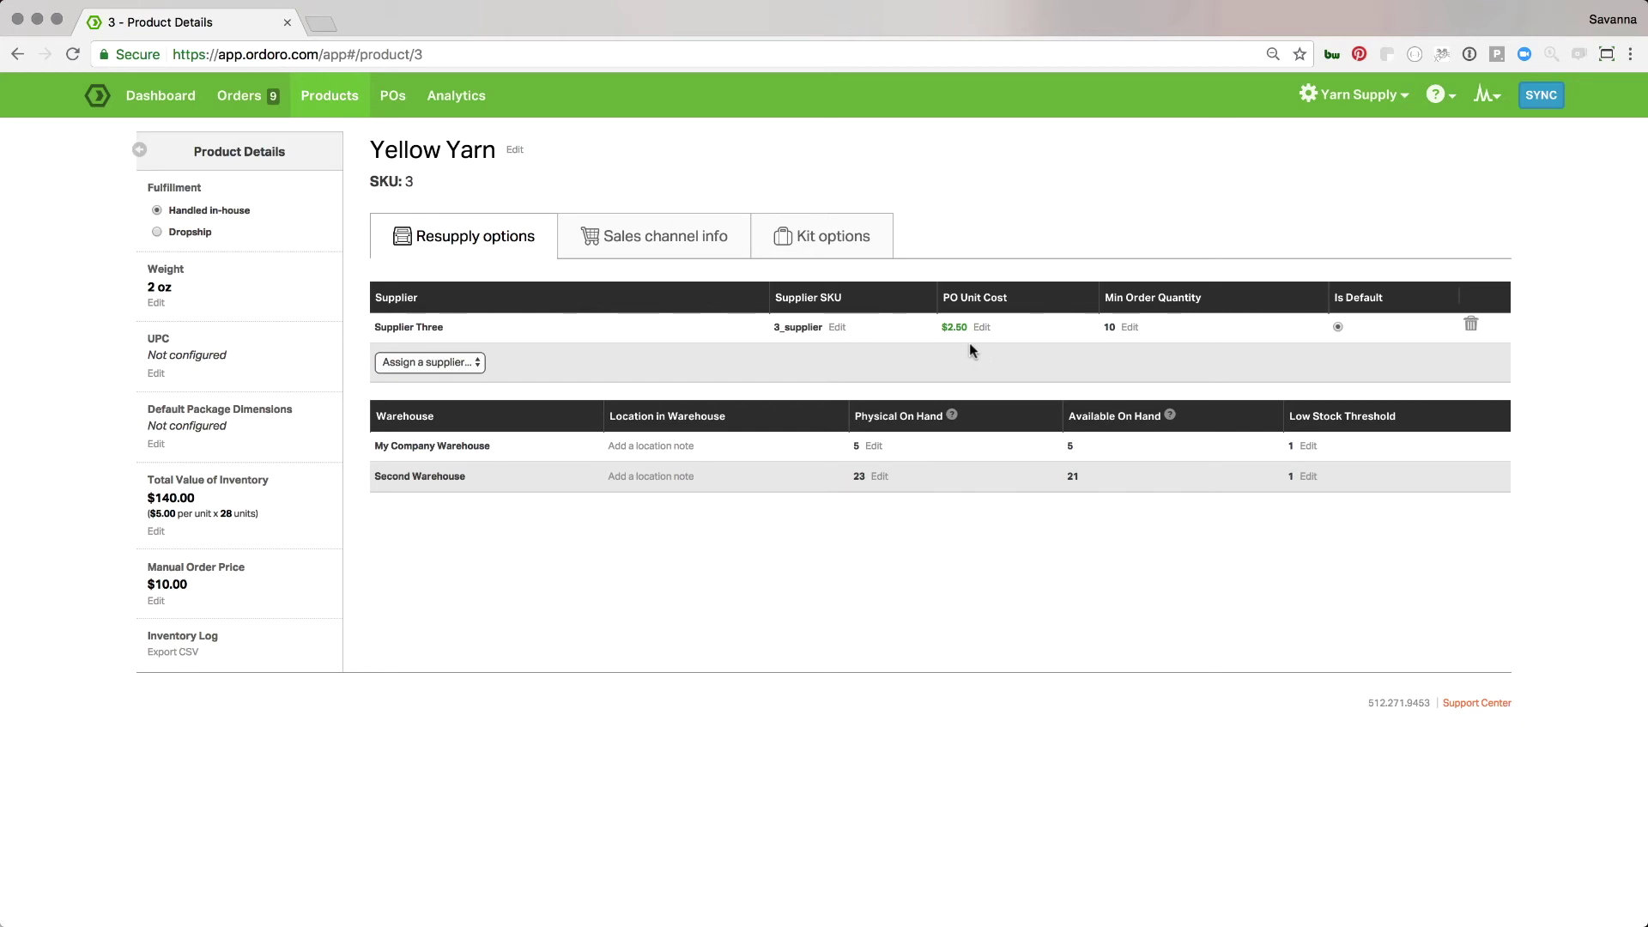
left_click(465, 362)
Assign Supplier One to Yellow Yarn with supplier SKU 3_two.
left_click(447, 375)
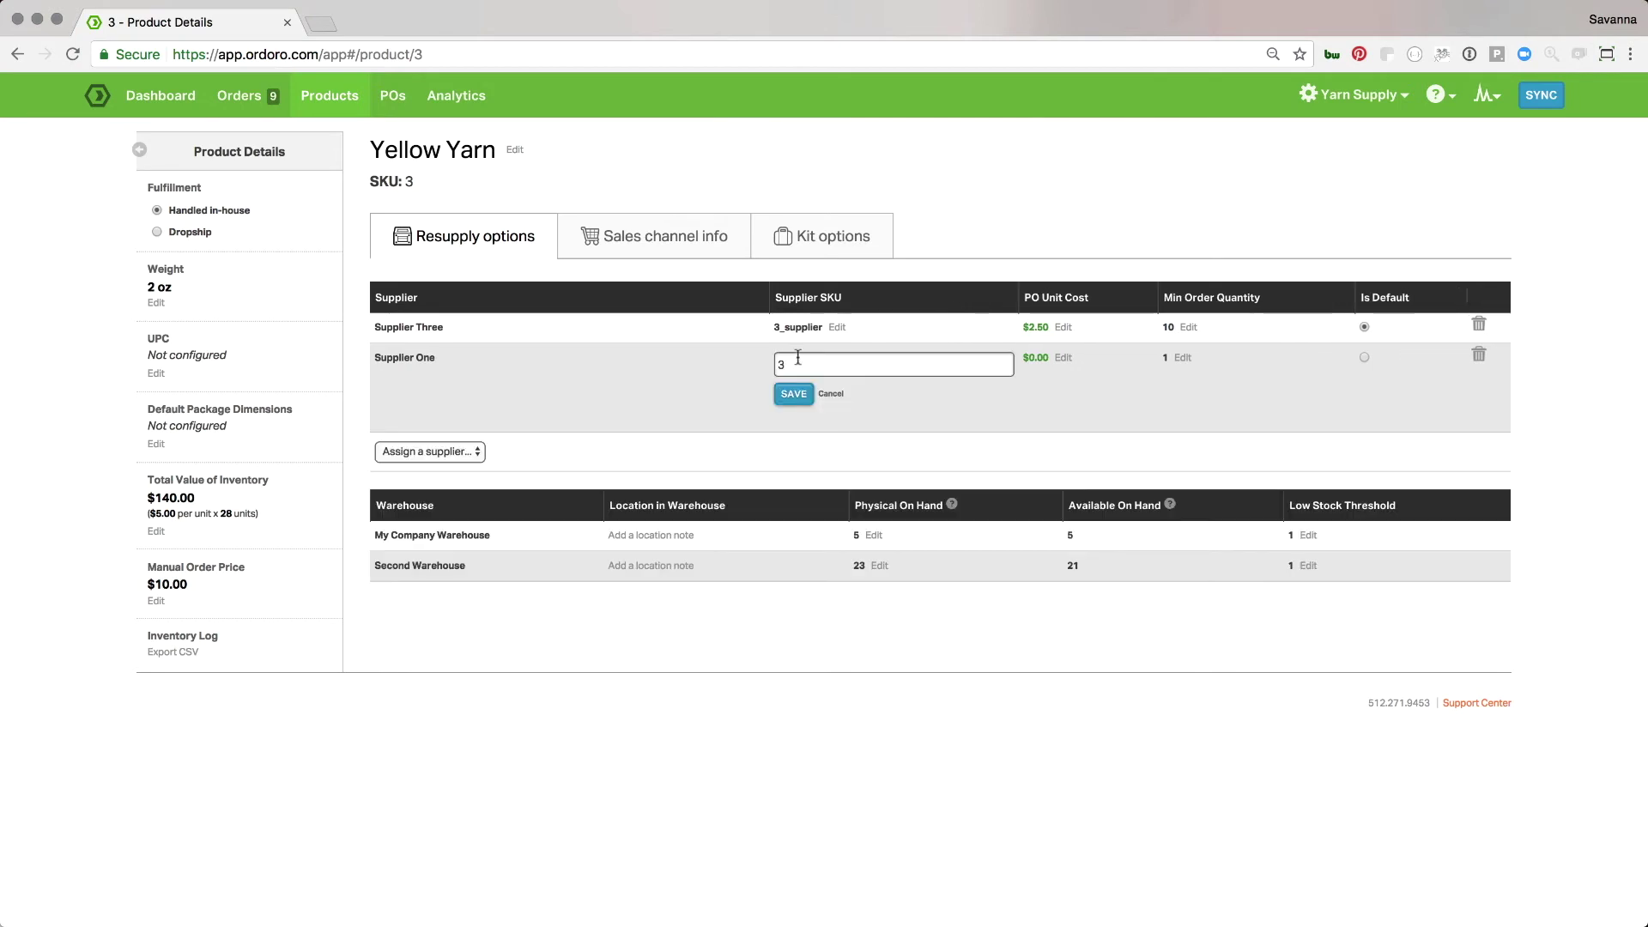
left_click(797, 357)
type("_two")
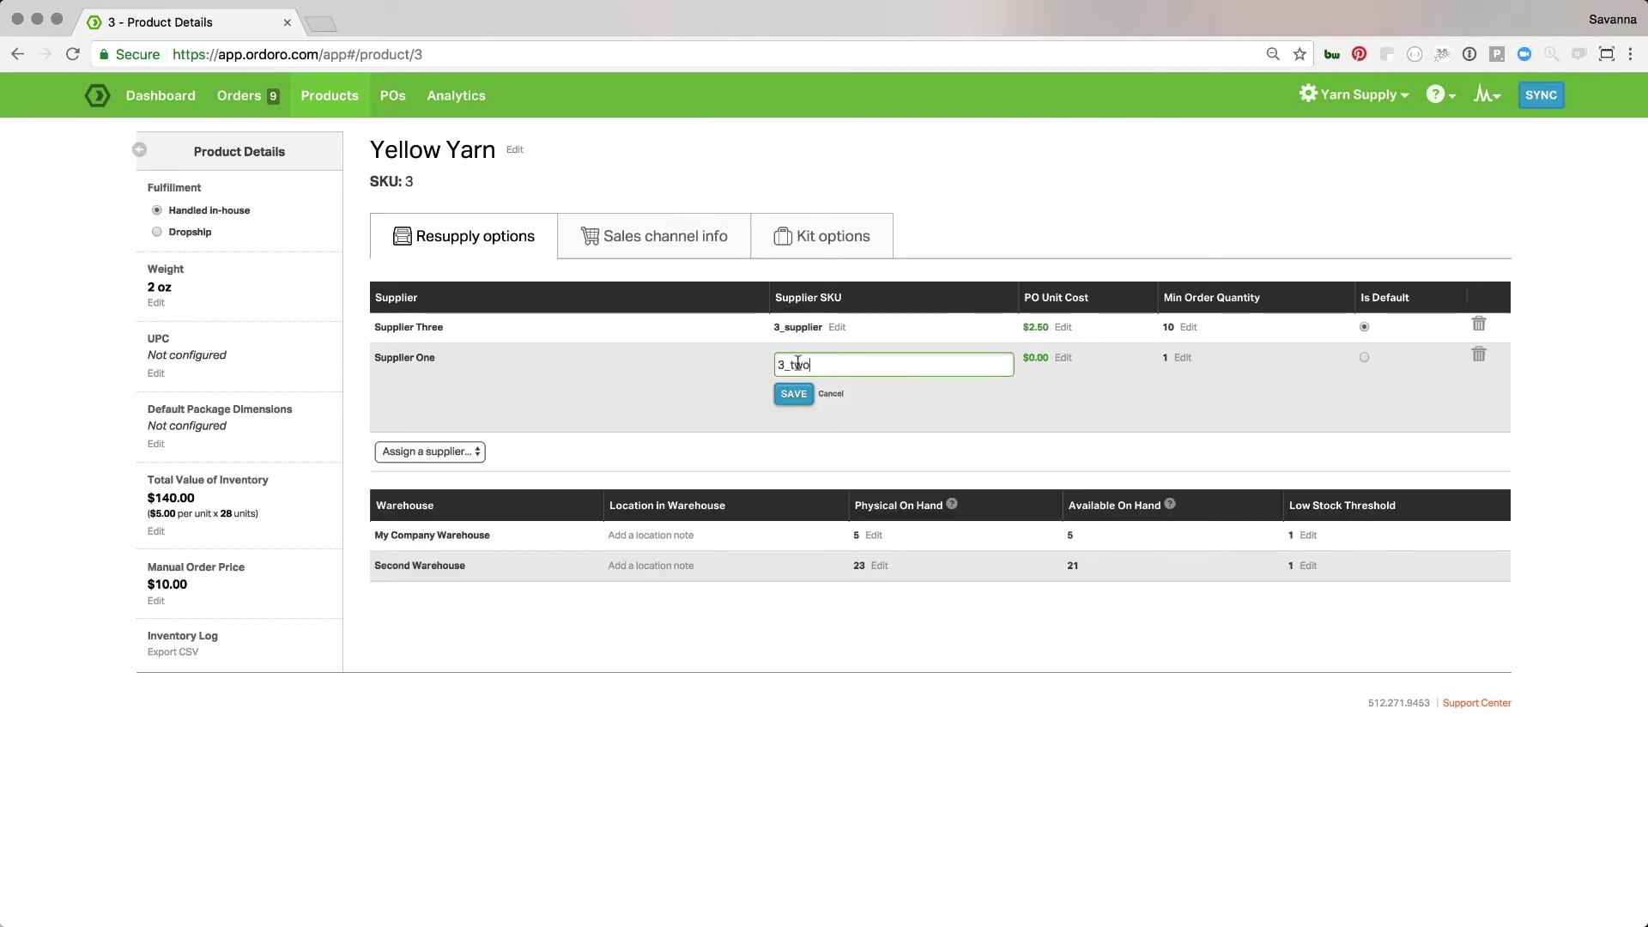
left_click(793, 394)
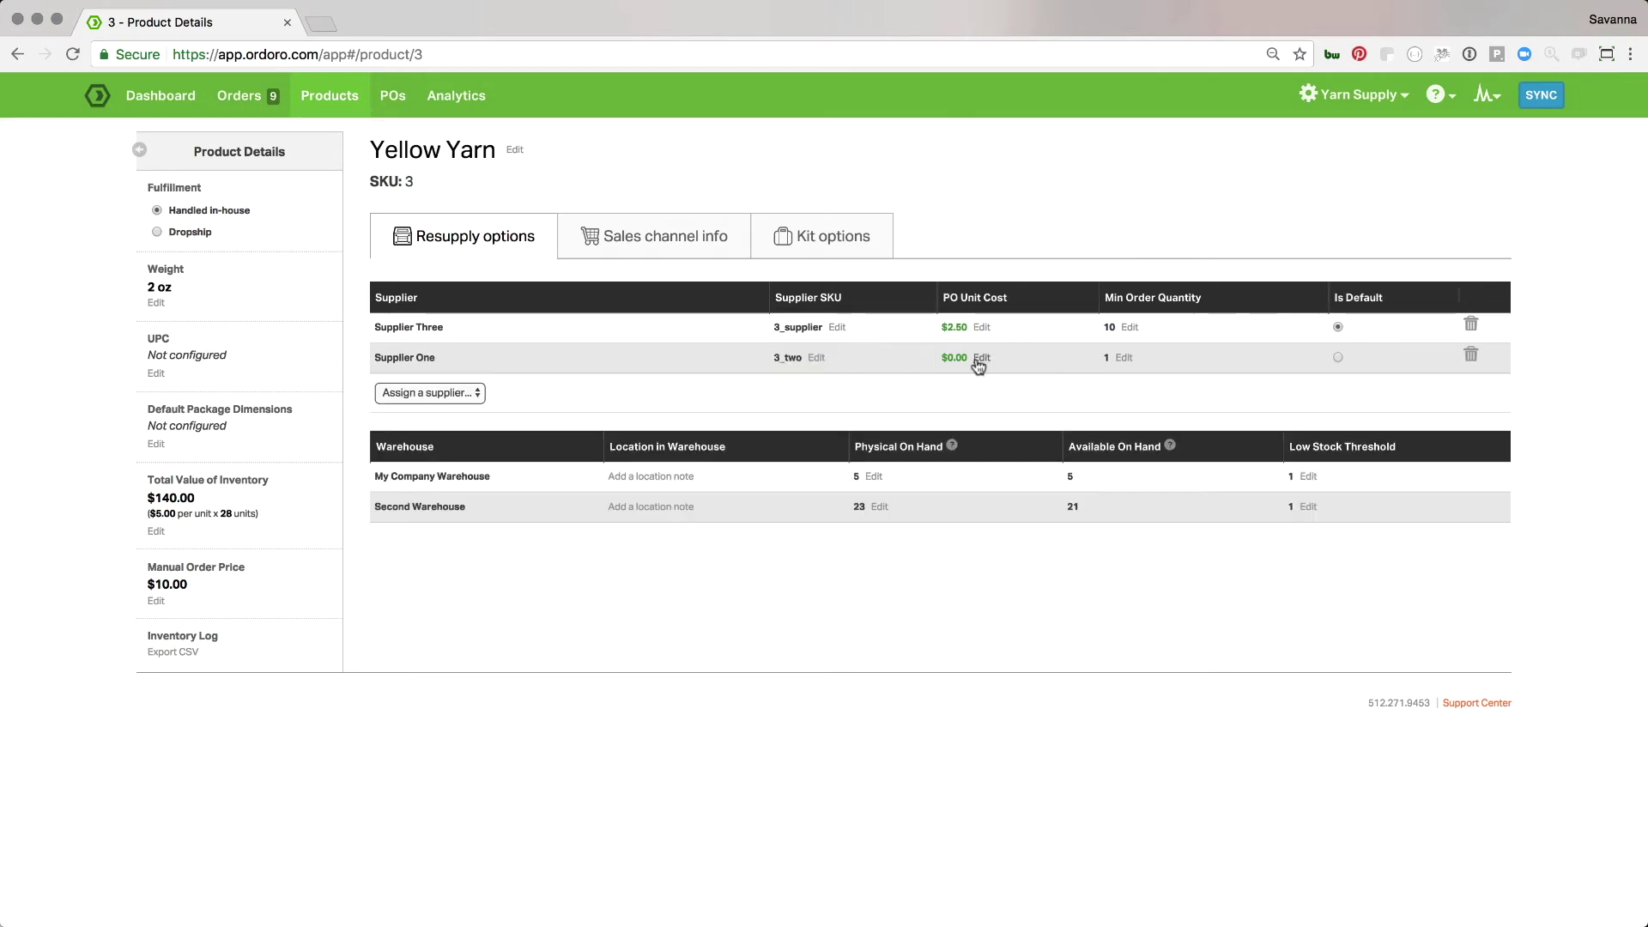
Give Supplier One a $5.00 PO unit cost and a minimum order quantity of 100.
left_click(980, 360)
key("BackSpace")
type("5.00")
left_click(932, 395)
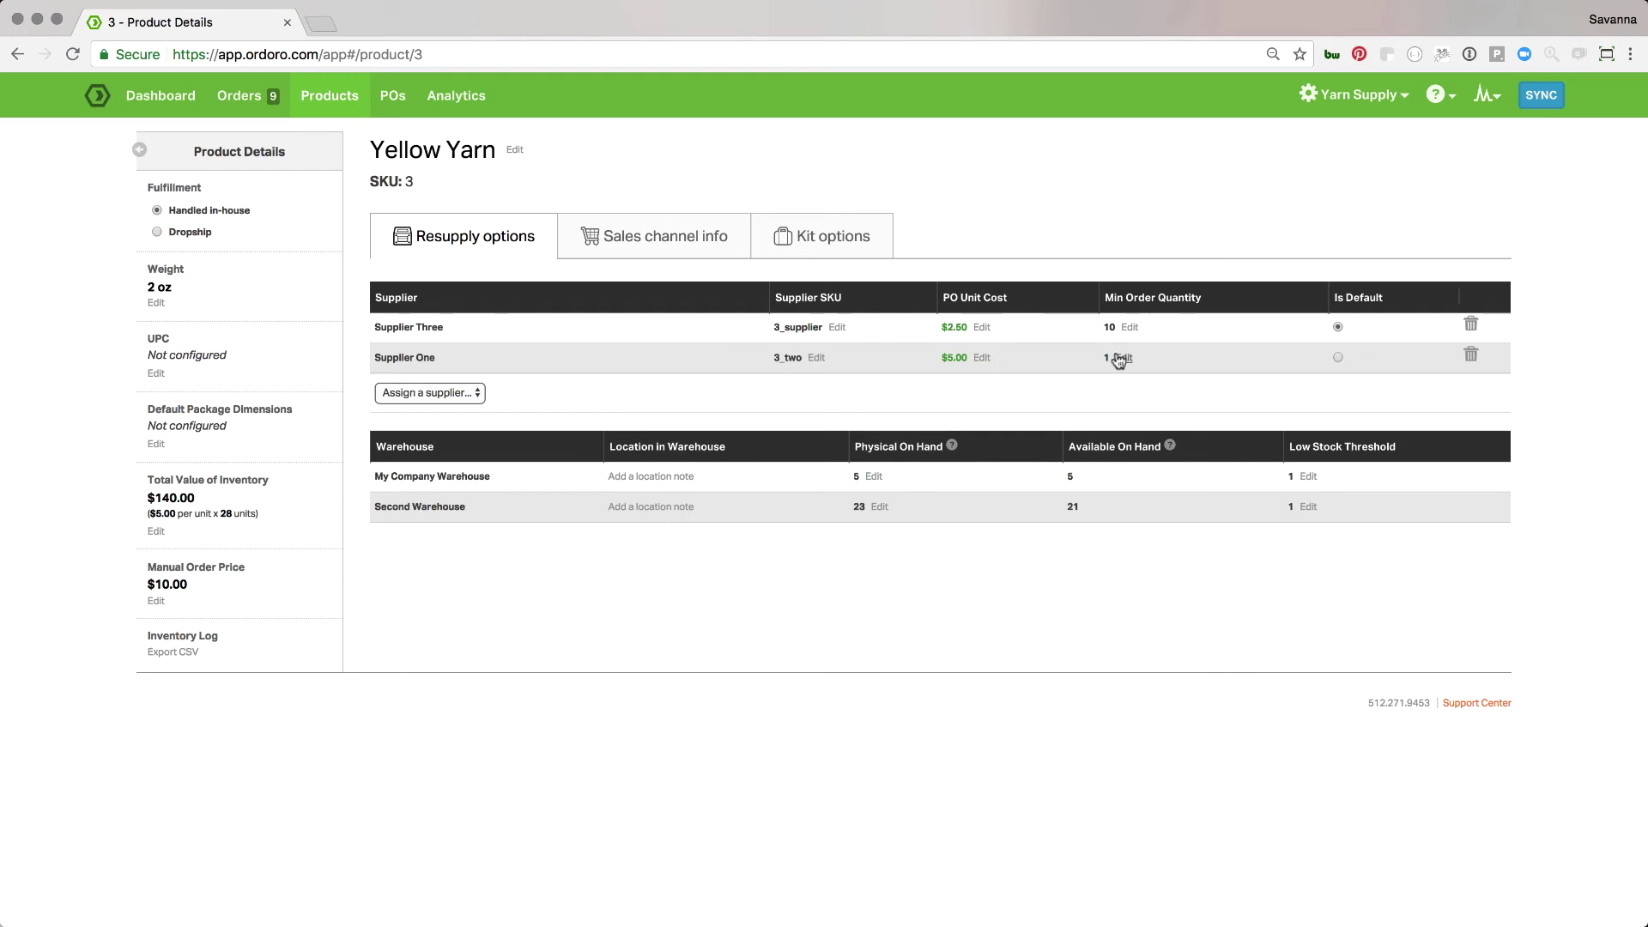
left_click(1123, 359)
type("00")
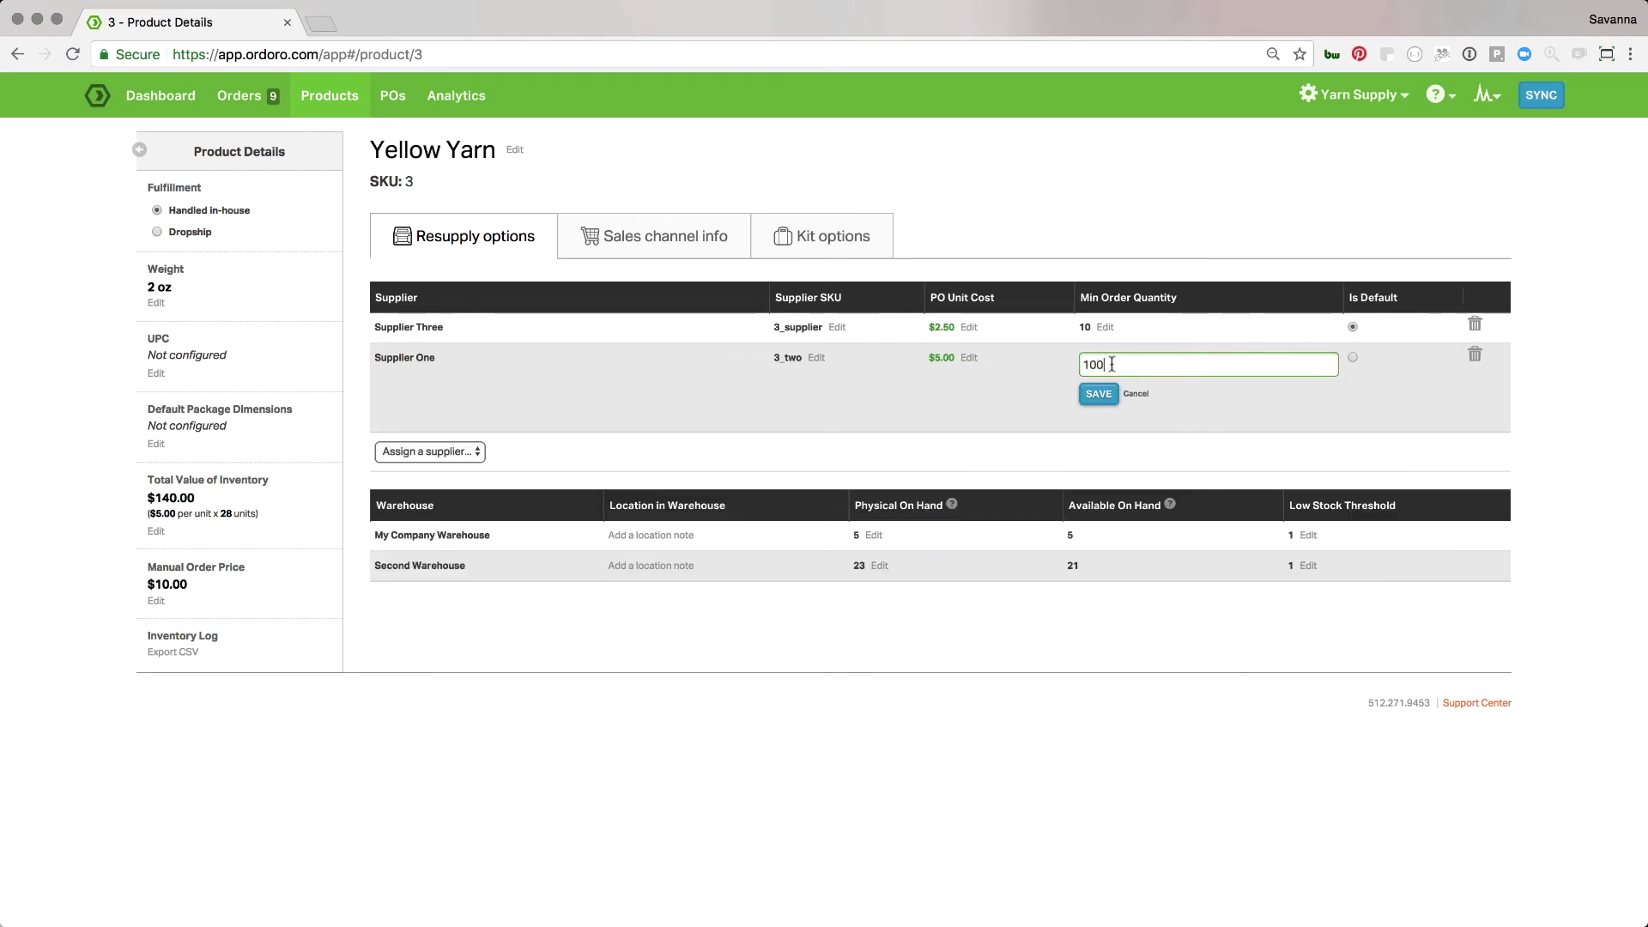
left_click(1102, 394)
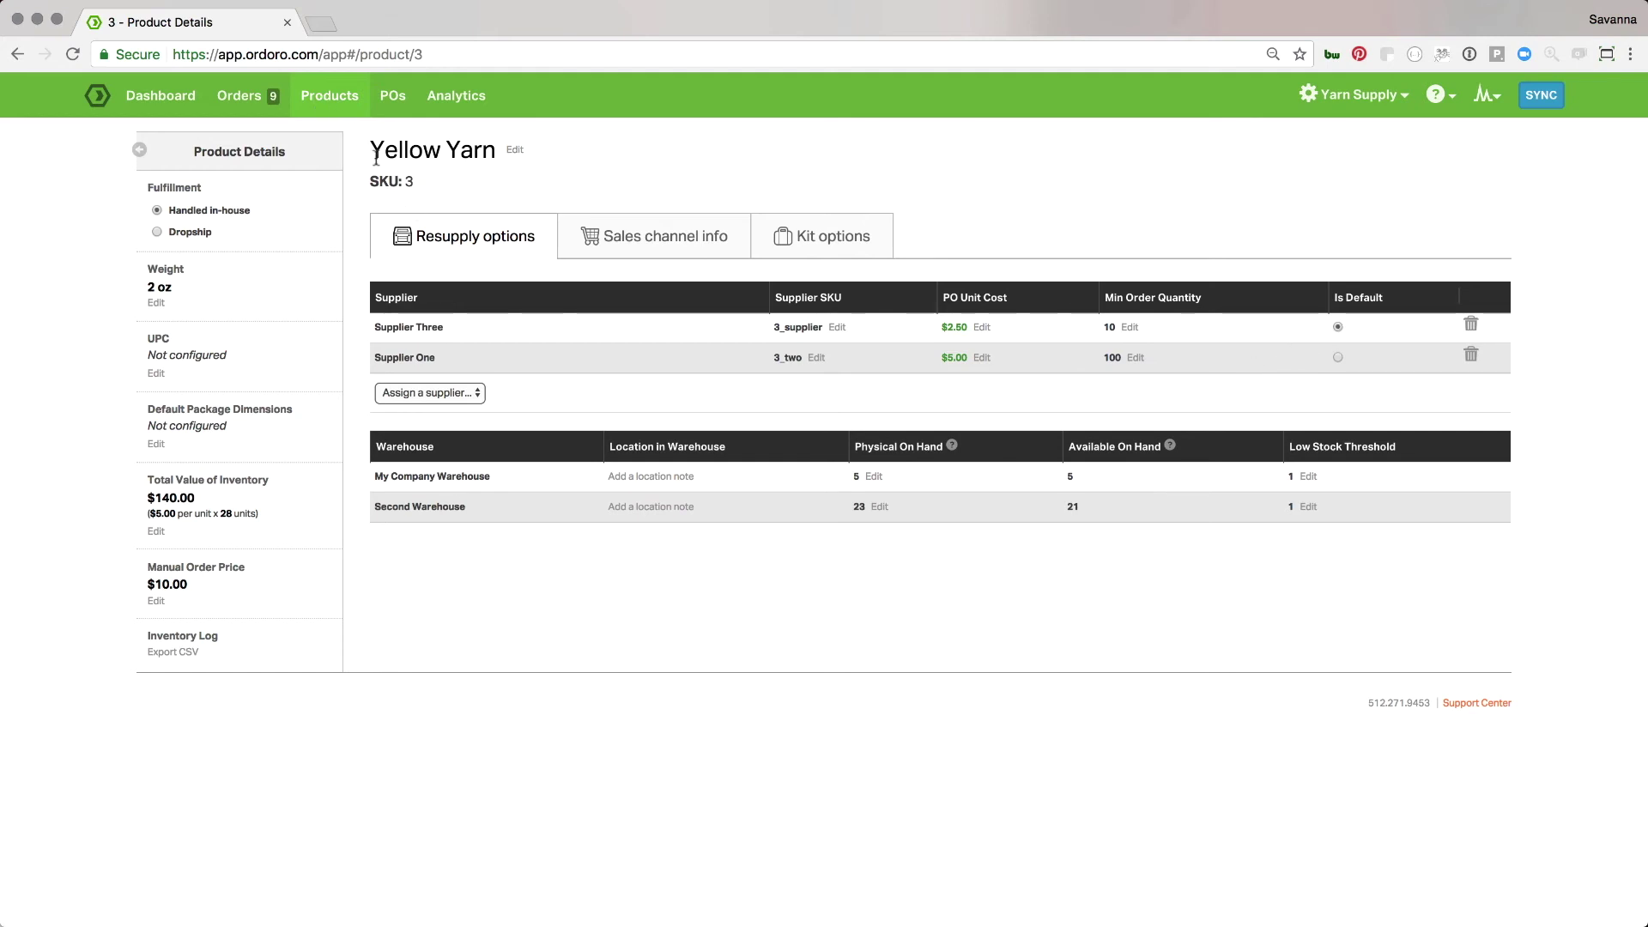
left_click(333, 100)
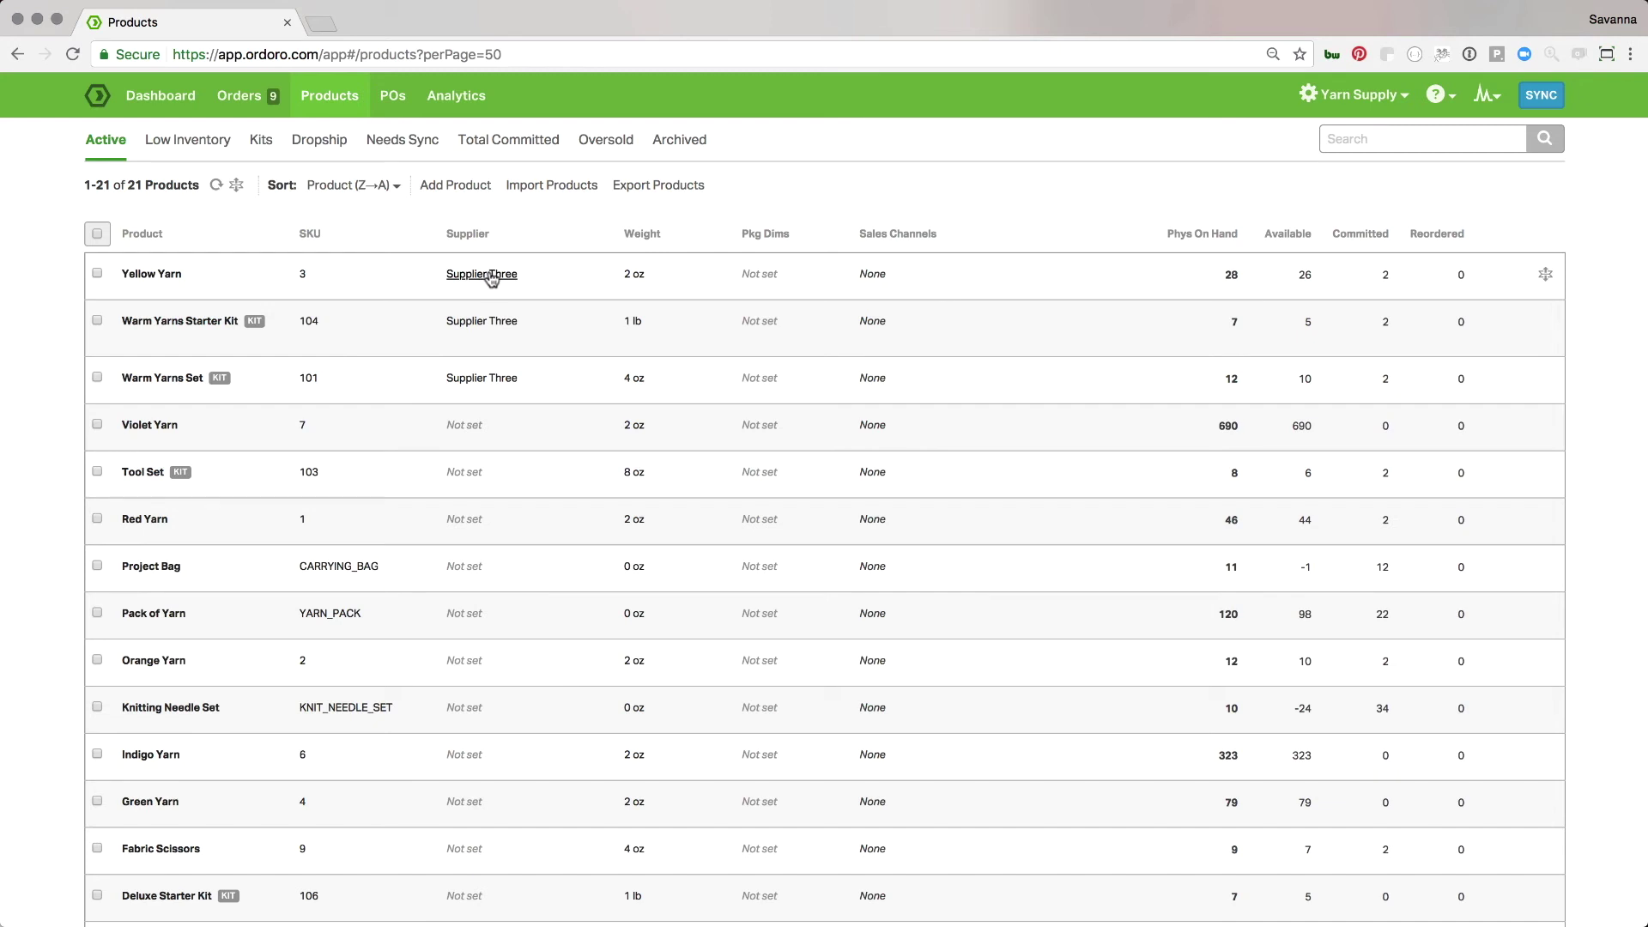
Order More 10 Yellow Yarn from Supplier Three, received into Second Warehouse.
left_click(97, 274)
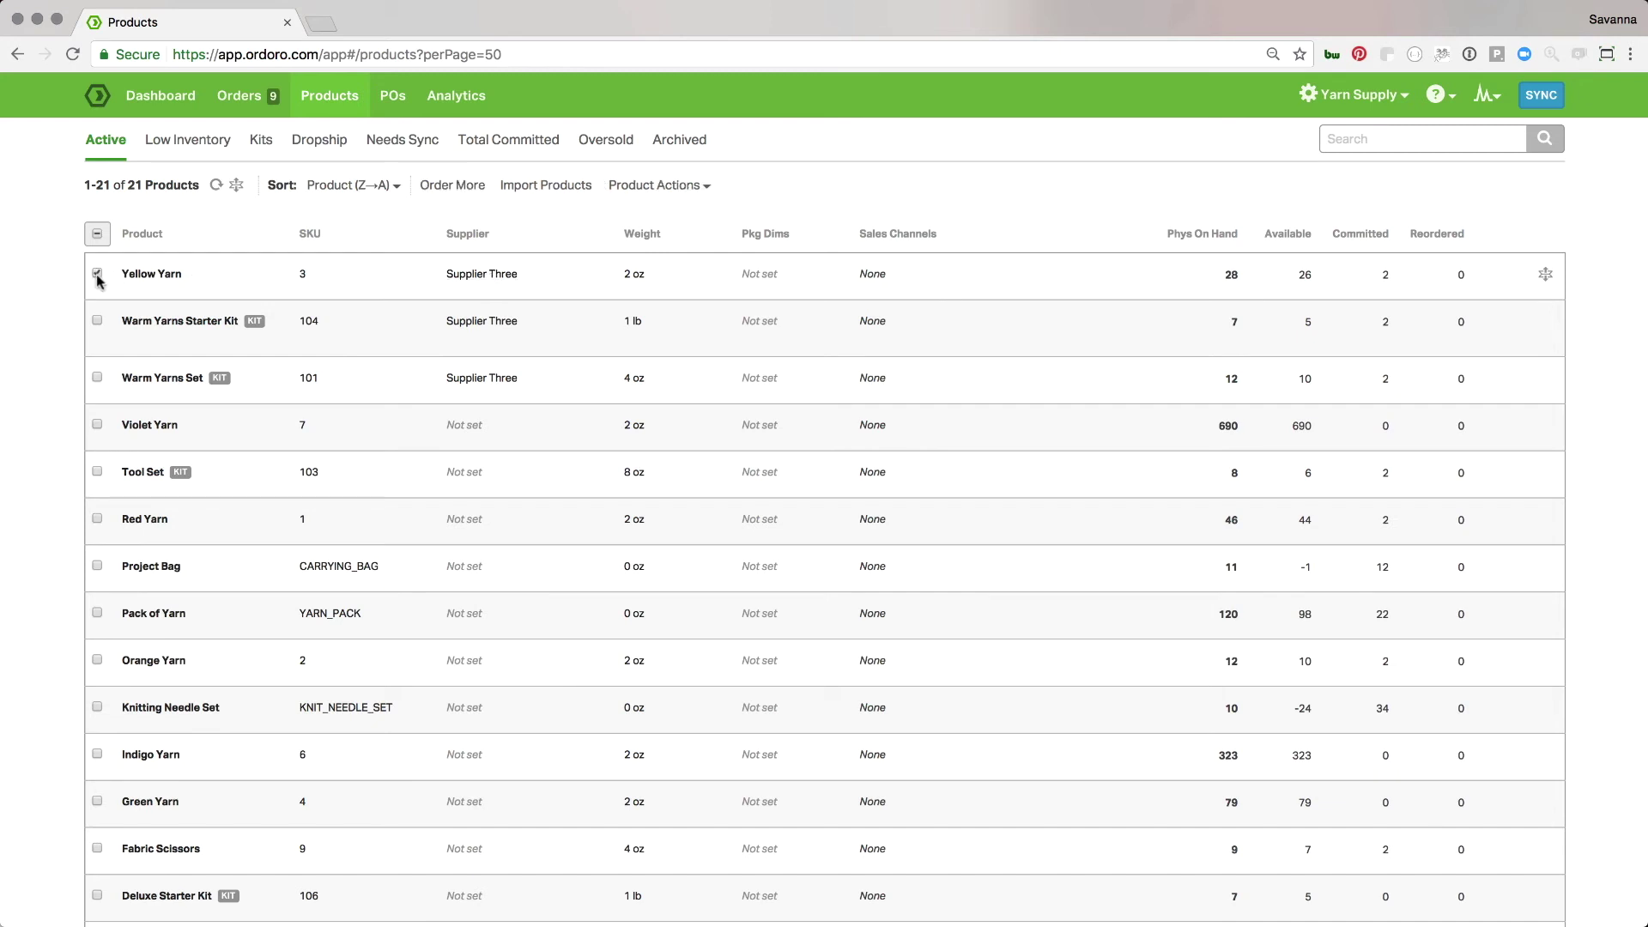
left_click(447, 187)
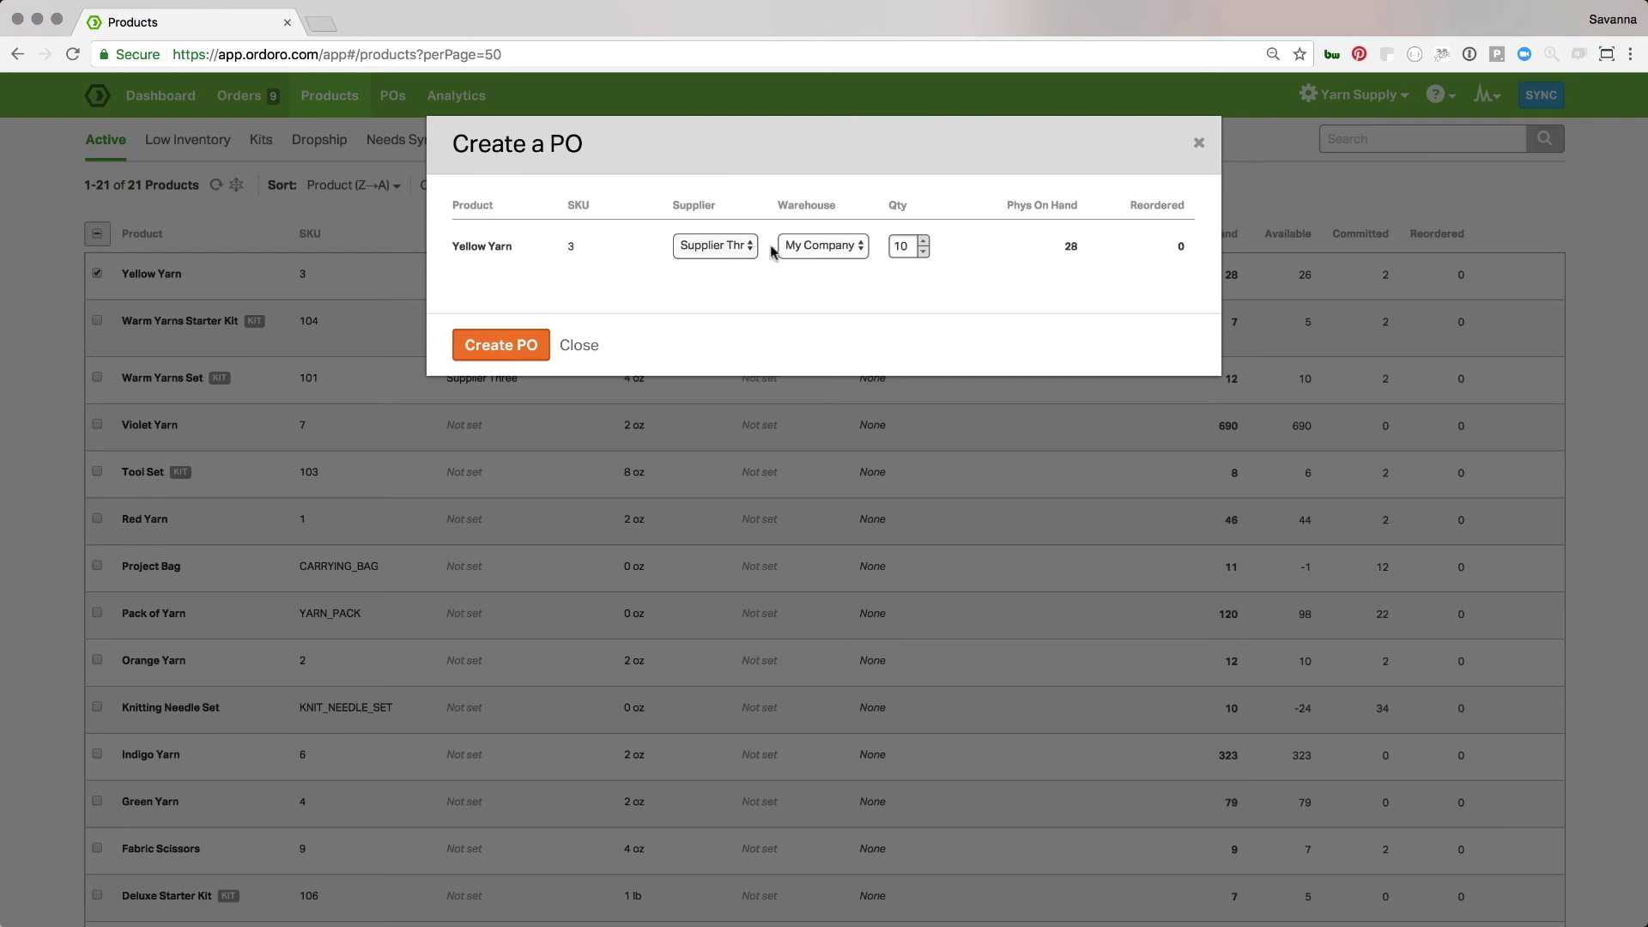
left_click(831, 250)
left_click(833, 259)
left_click(479, 348)
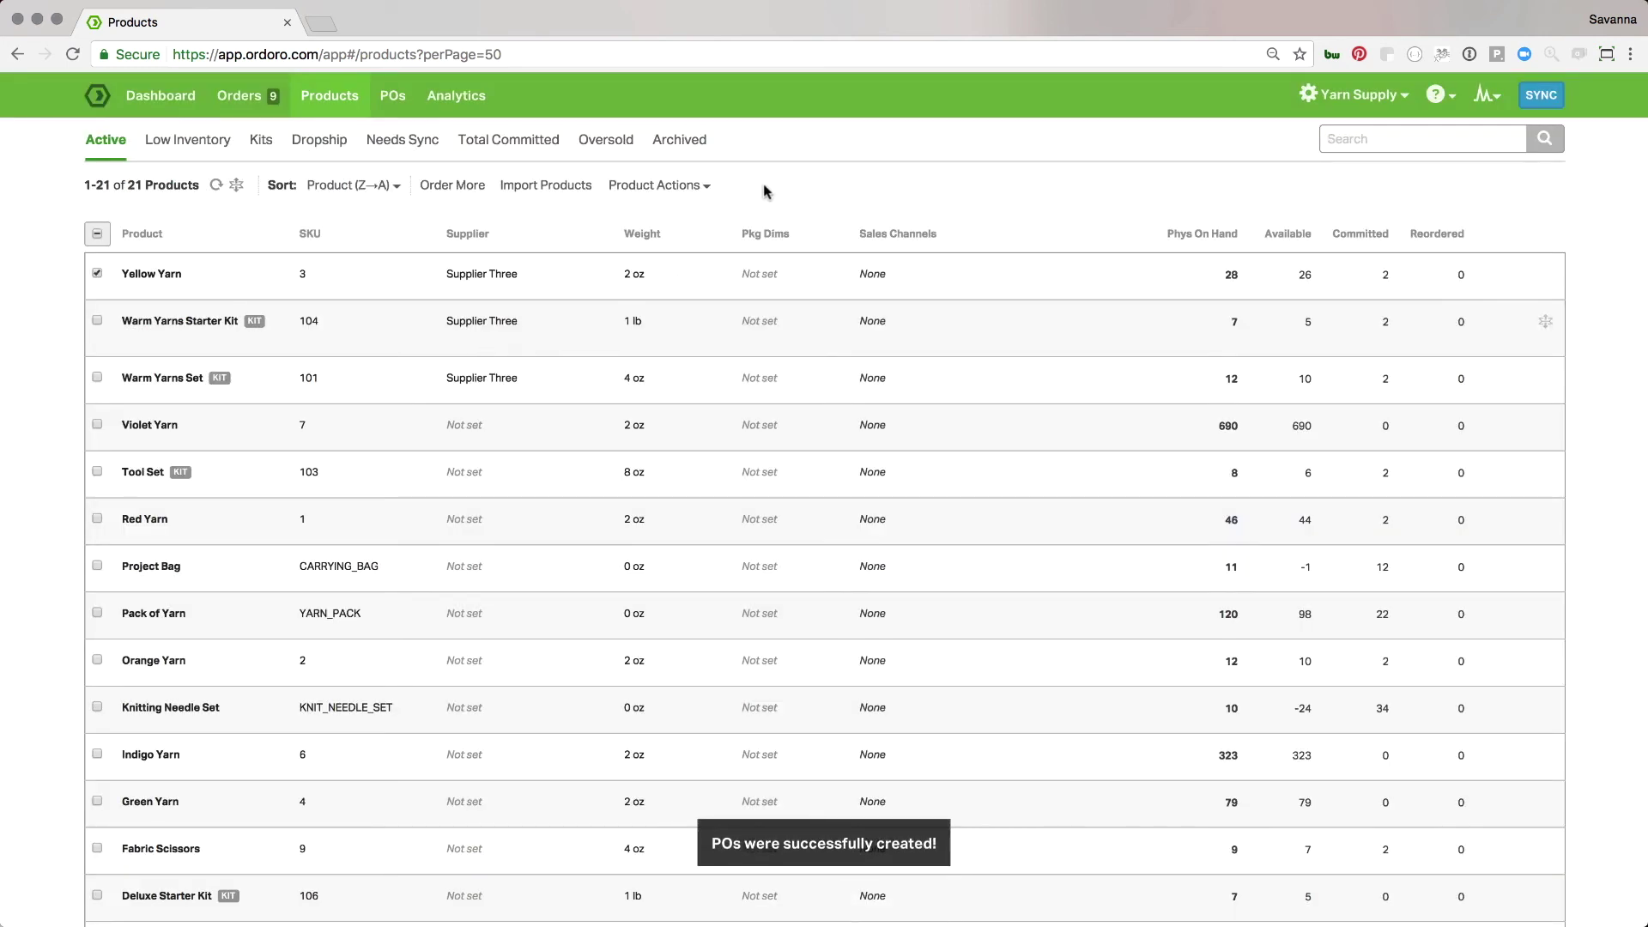
left_click(96, 274)
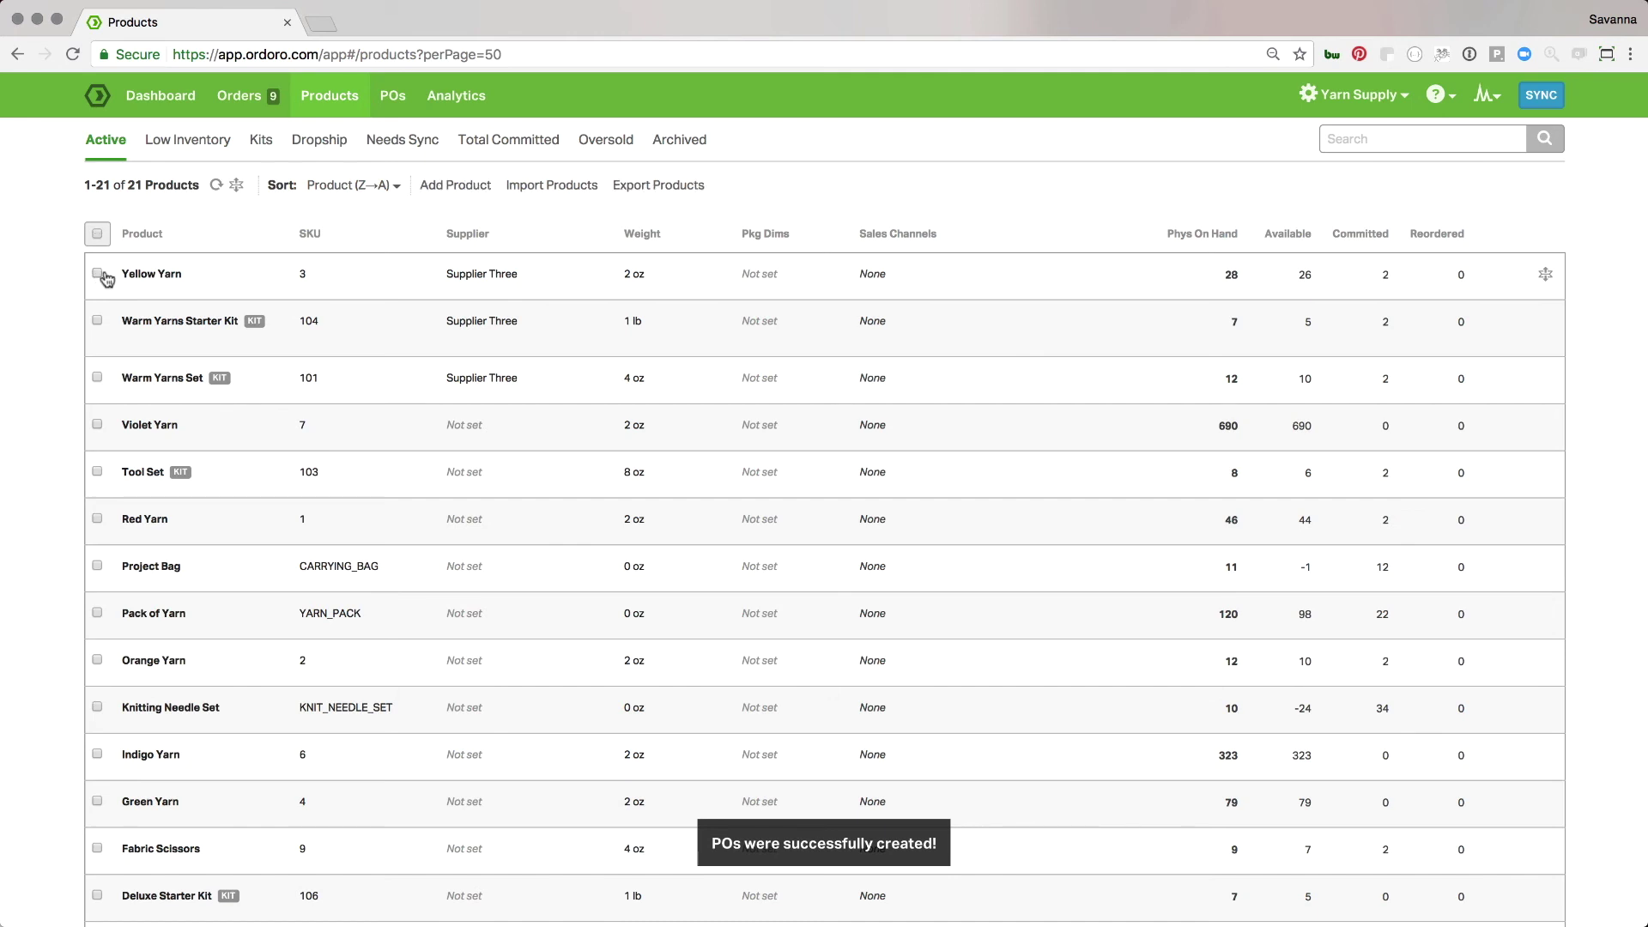
Choose Create/Update Supplier SKUs under Data Import, then go back to Products.
left_click(1365, 104)
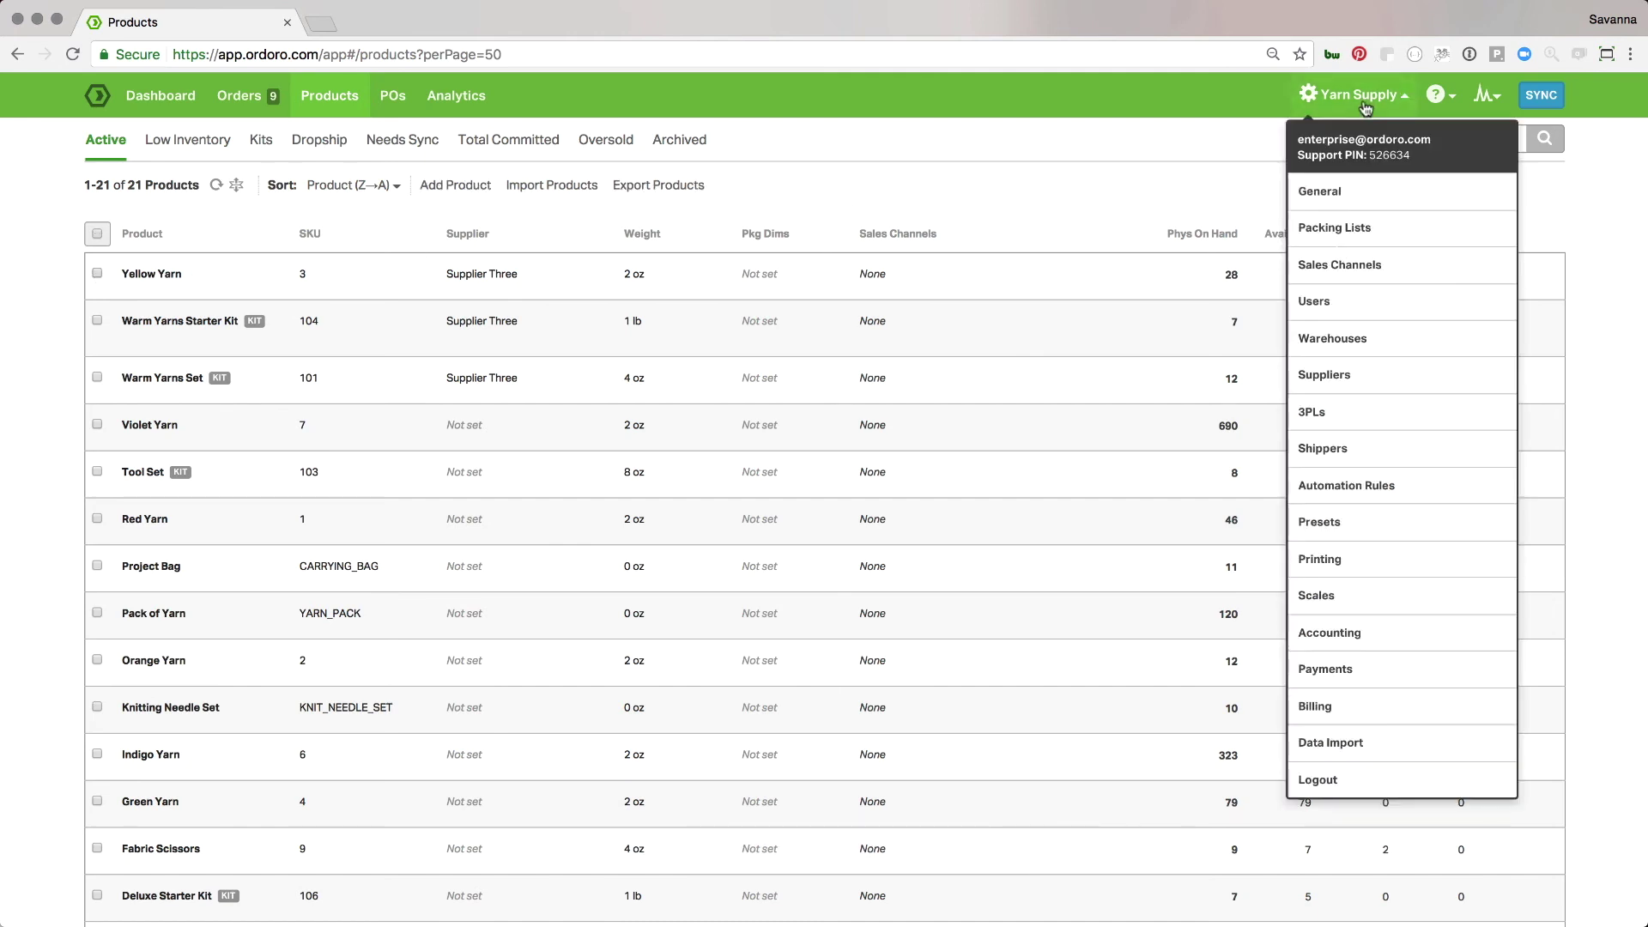
left_click(1363, 745)
left_click(887, 216)
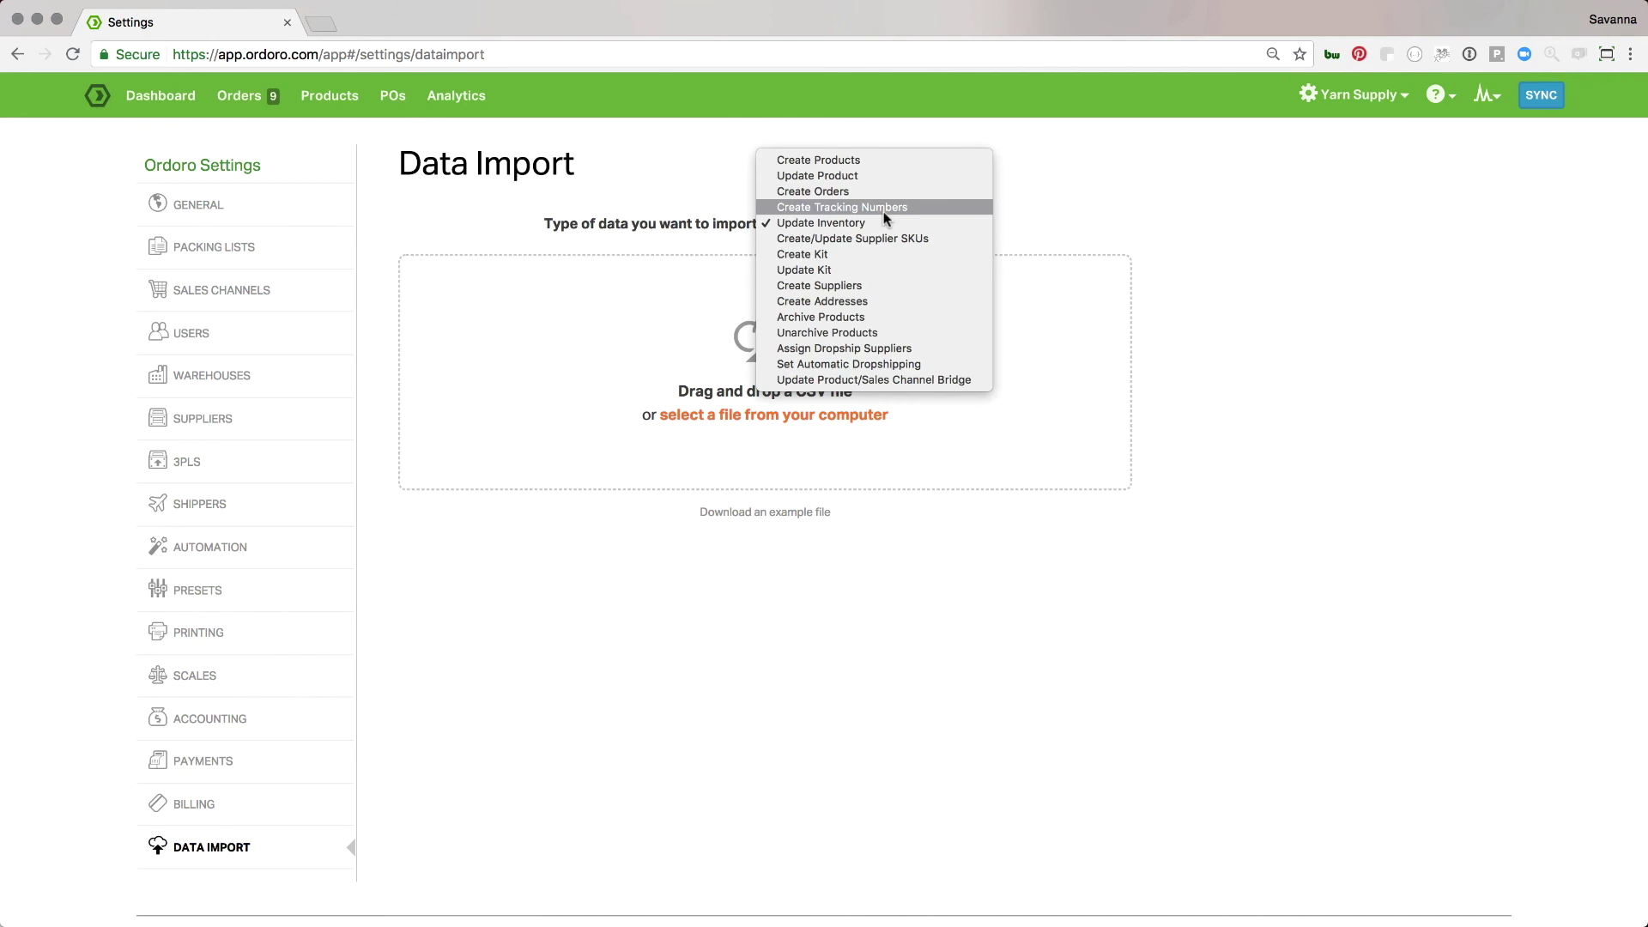
left_click(884, 240)
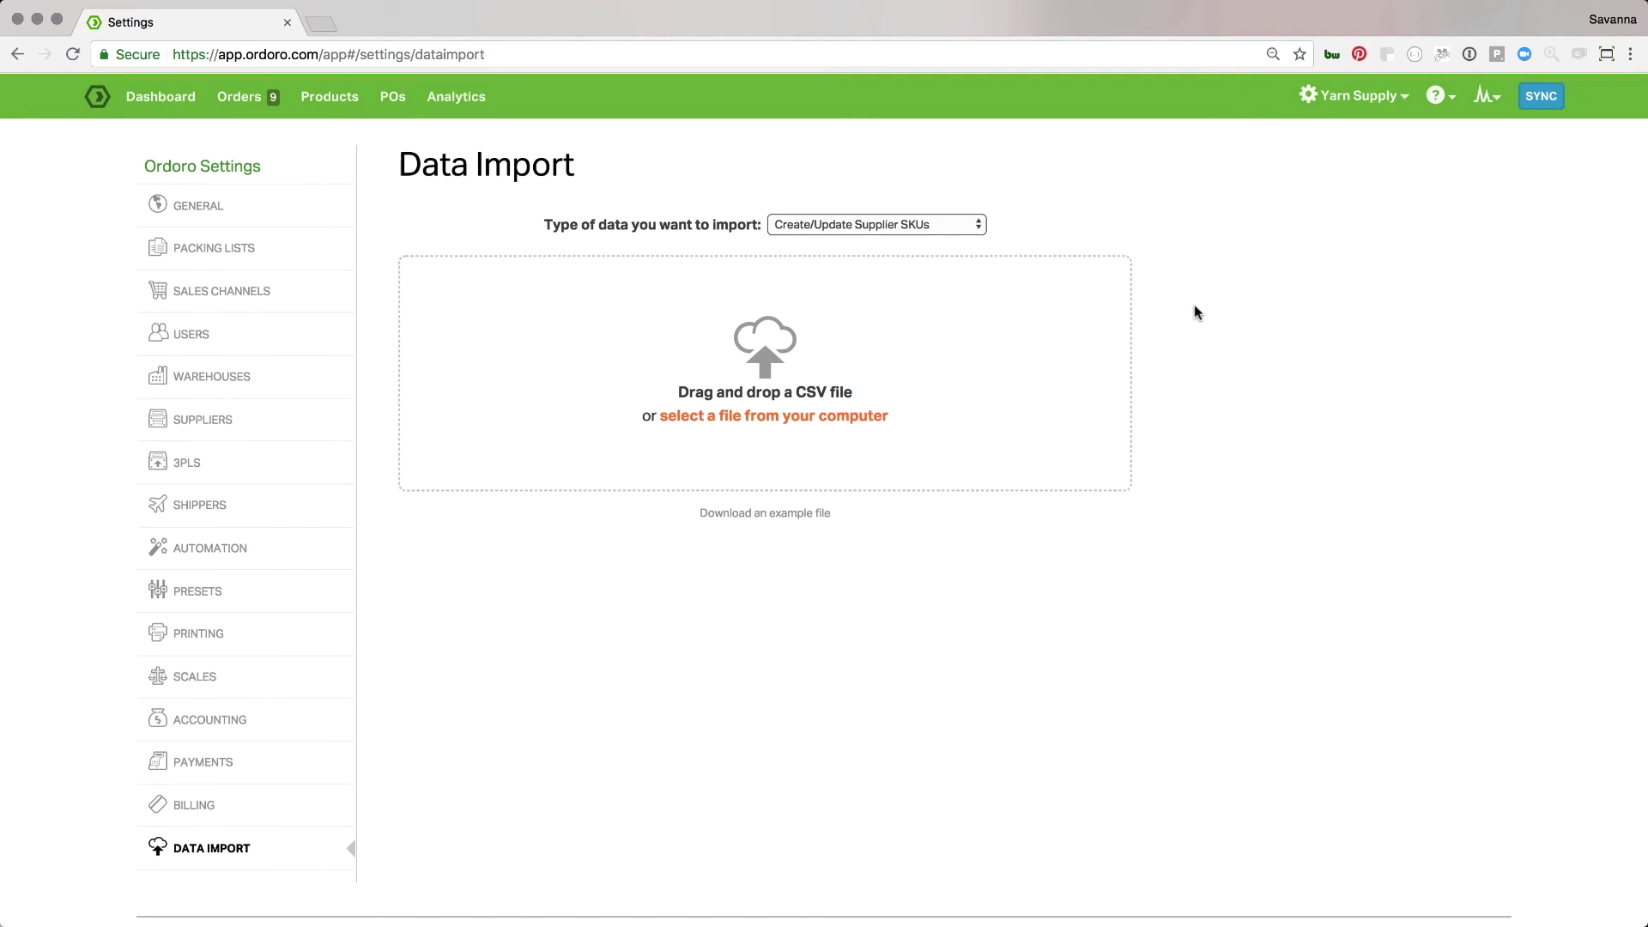
left_click(340, 109)
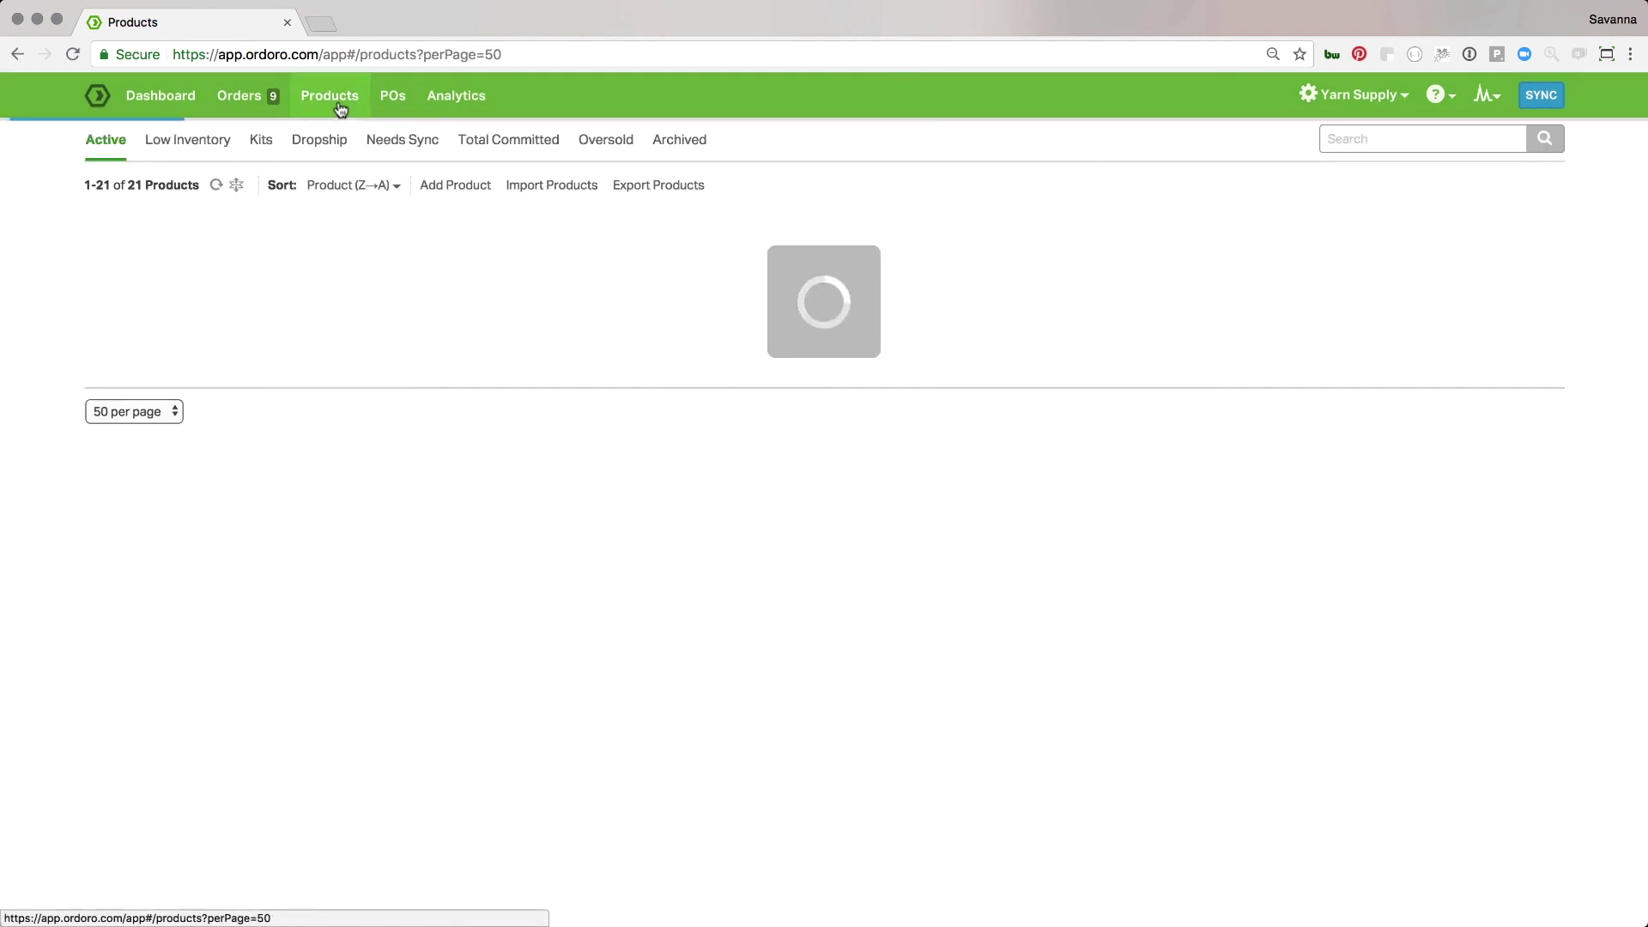